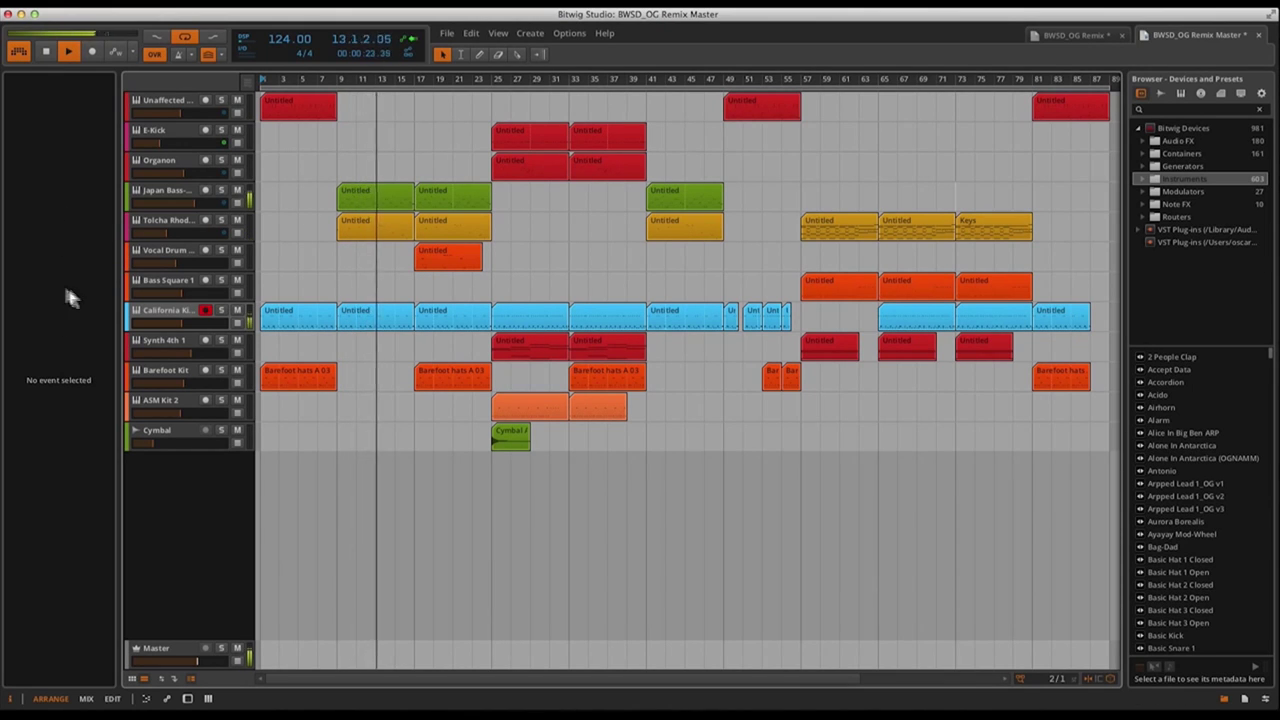
# Select the California Kit track to show its Drum Machine and Reverb devices in the Inspector
pyautogui.click(170, 310)
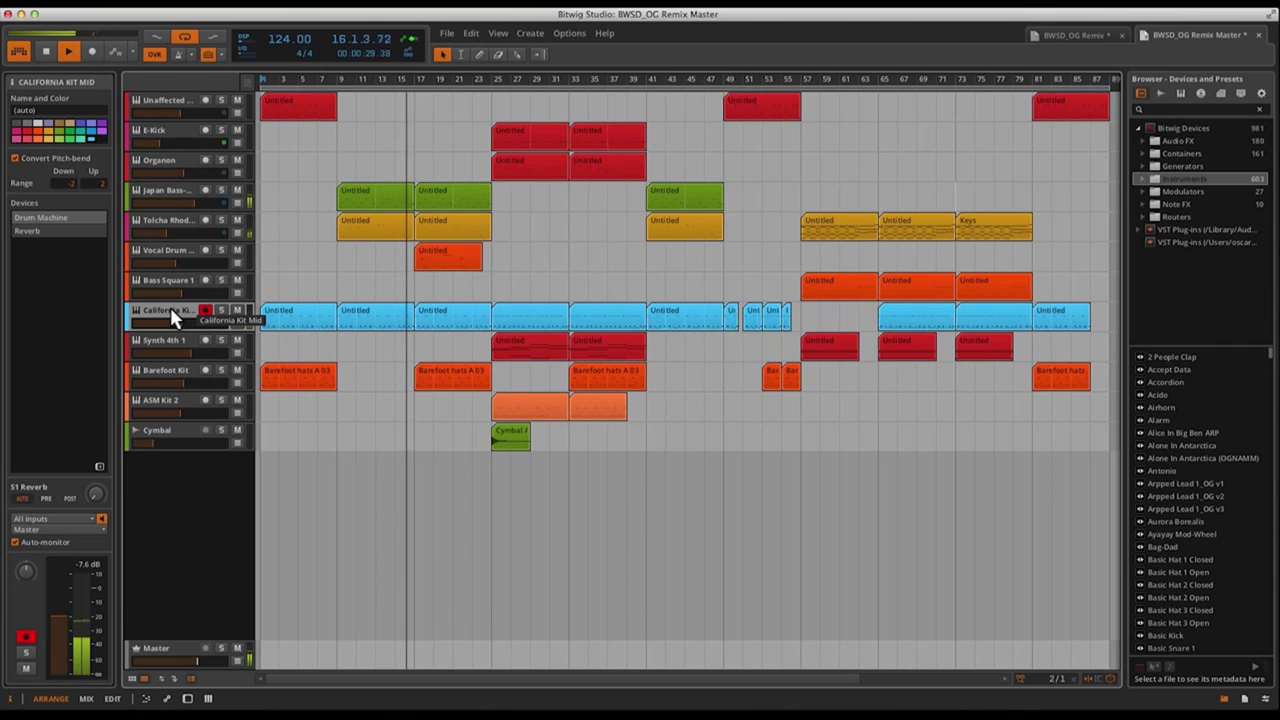
# Select the Keys clip on the Tolcha Rhodes track
pyautogui.click(985, 234)
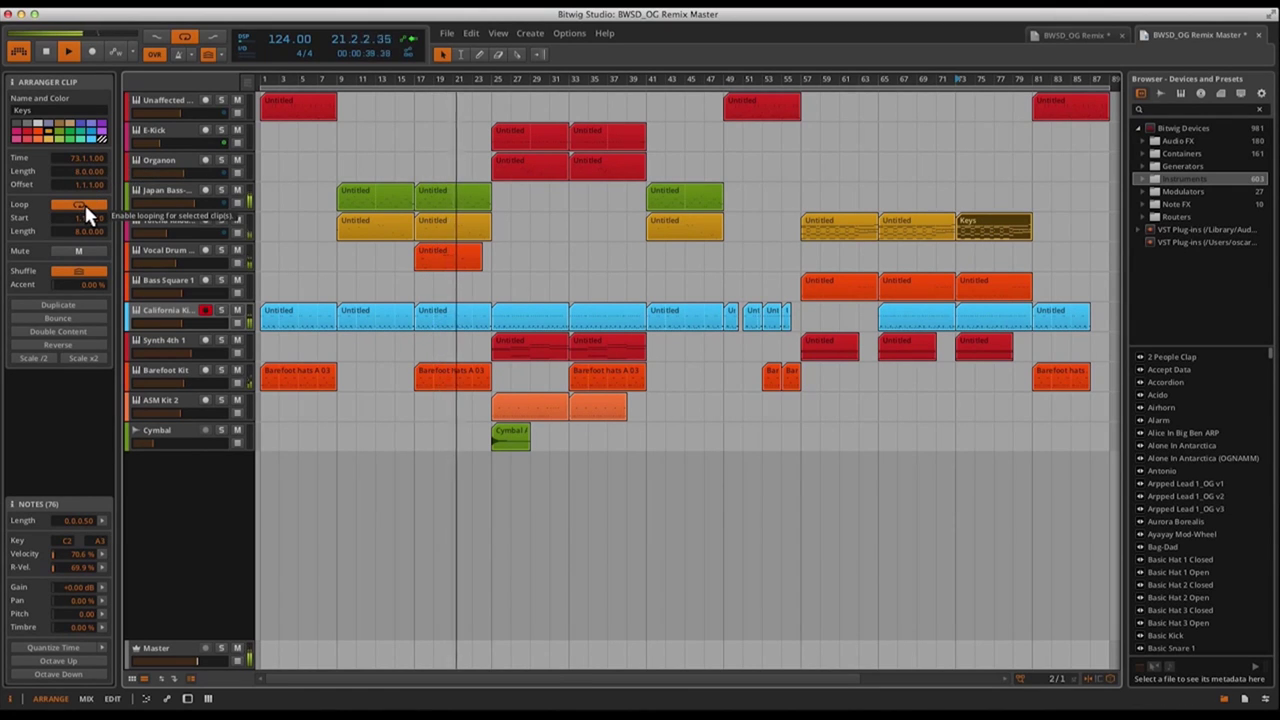
pyautogui.click(150, 699)
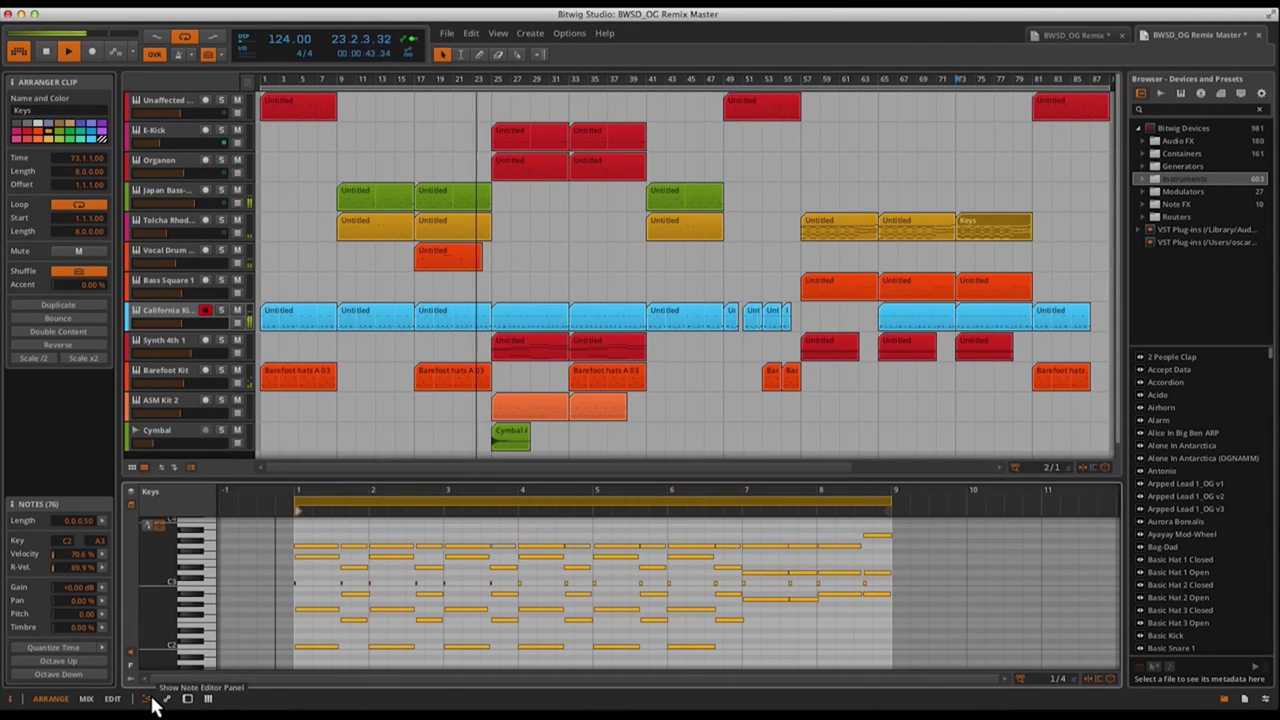
pyautogui.click(289, 543)
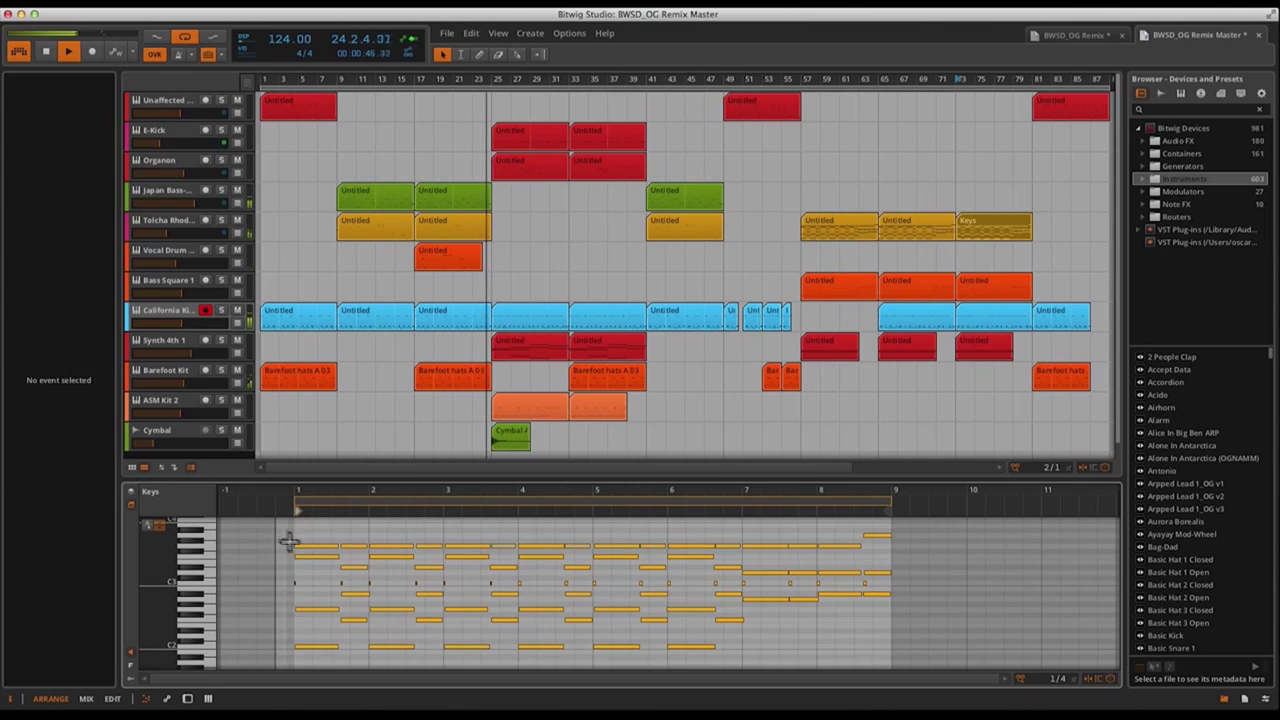
pyautogui.click(308, 546)
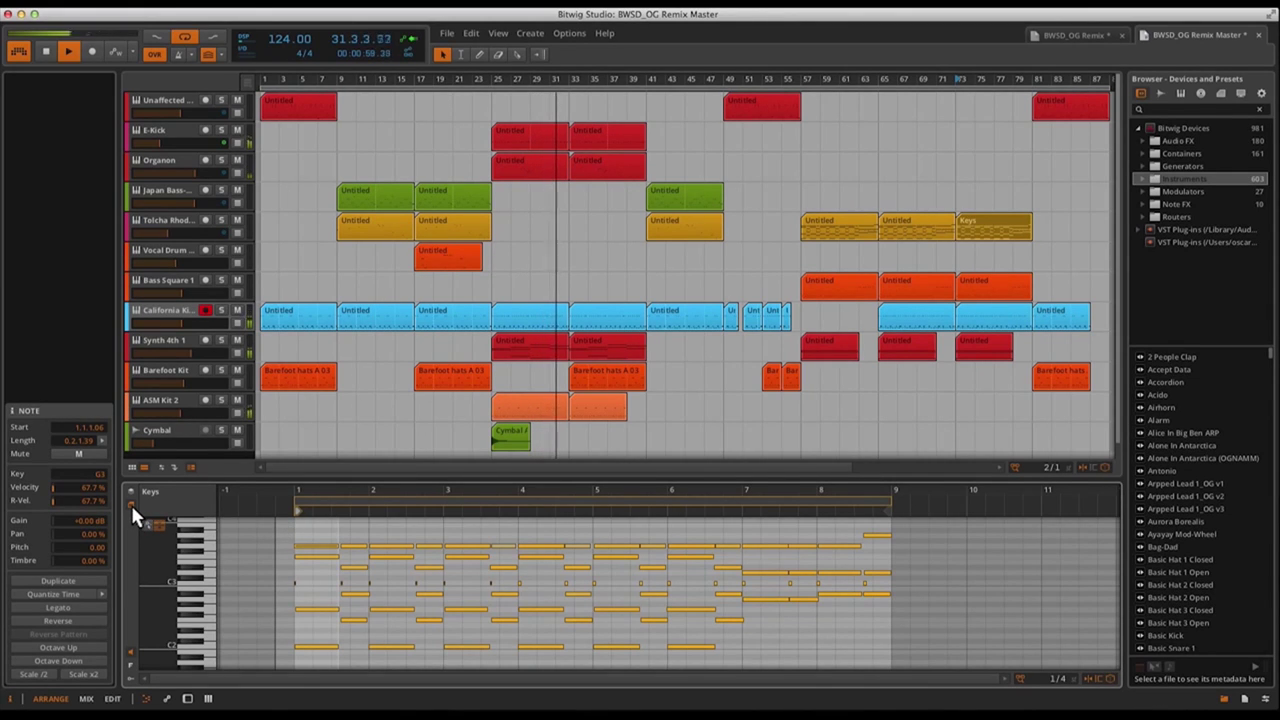
pyautogui.click(131, 504)
pyautogui.moveTo(240, 503); pyautogui.dragTo(355, 492)
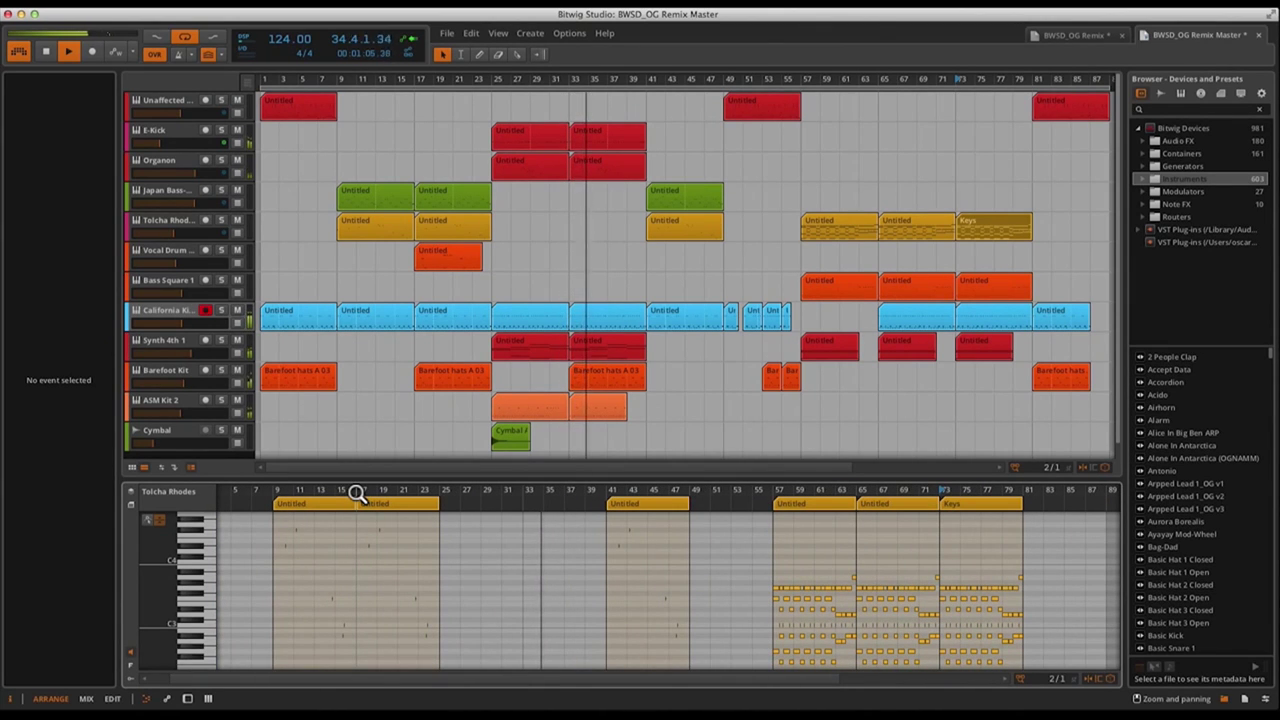
pyautogui.click(132, 505)
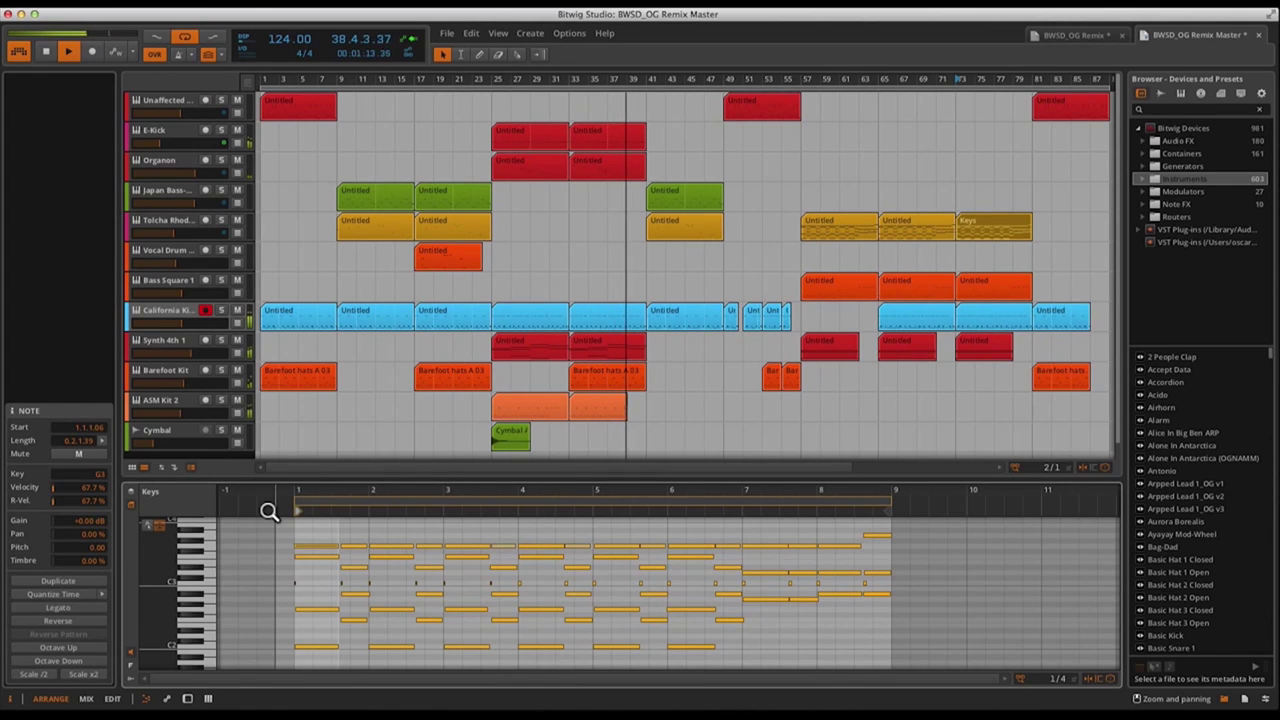
# Switch to the Edit layout and show note expression lanes, viewing Gain then Velocity values
pyautogui.click(113, 699)
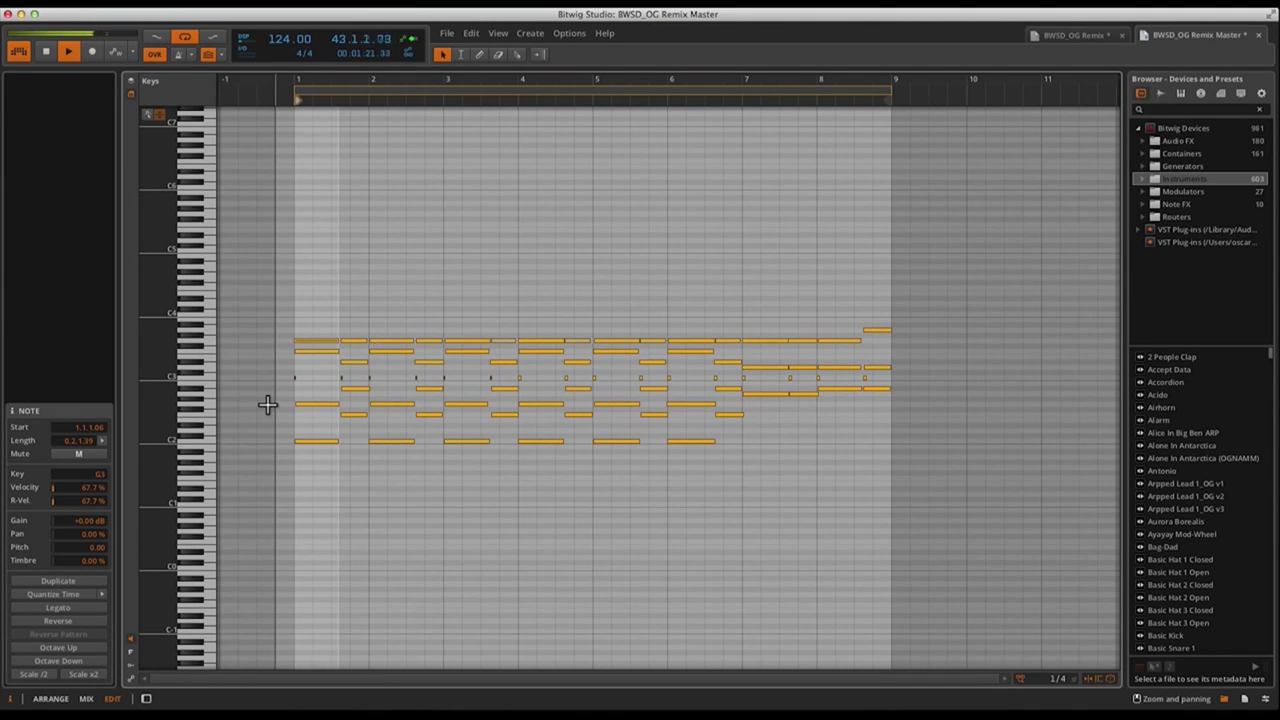
pyautogui.click(131, 666)
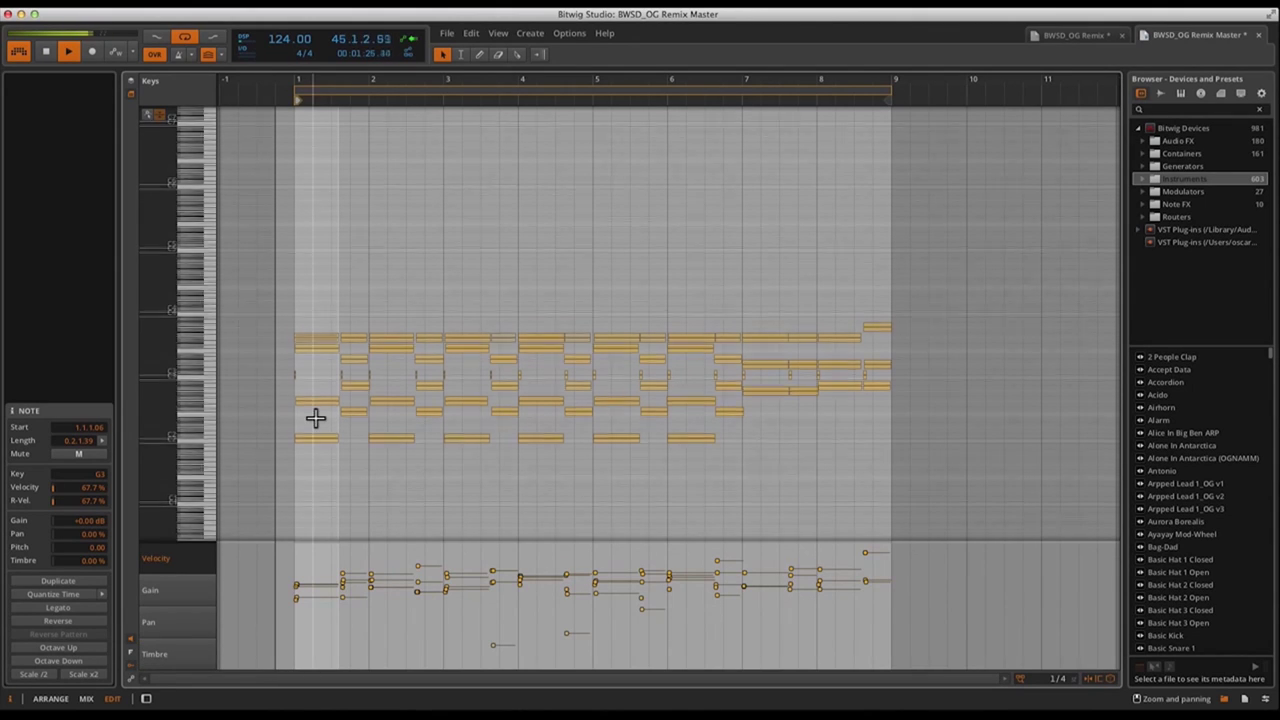
pyautogui.scroll(-4, 314, 420)
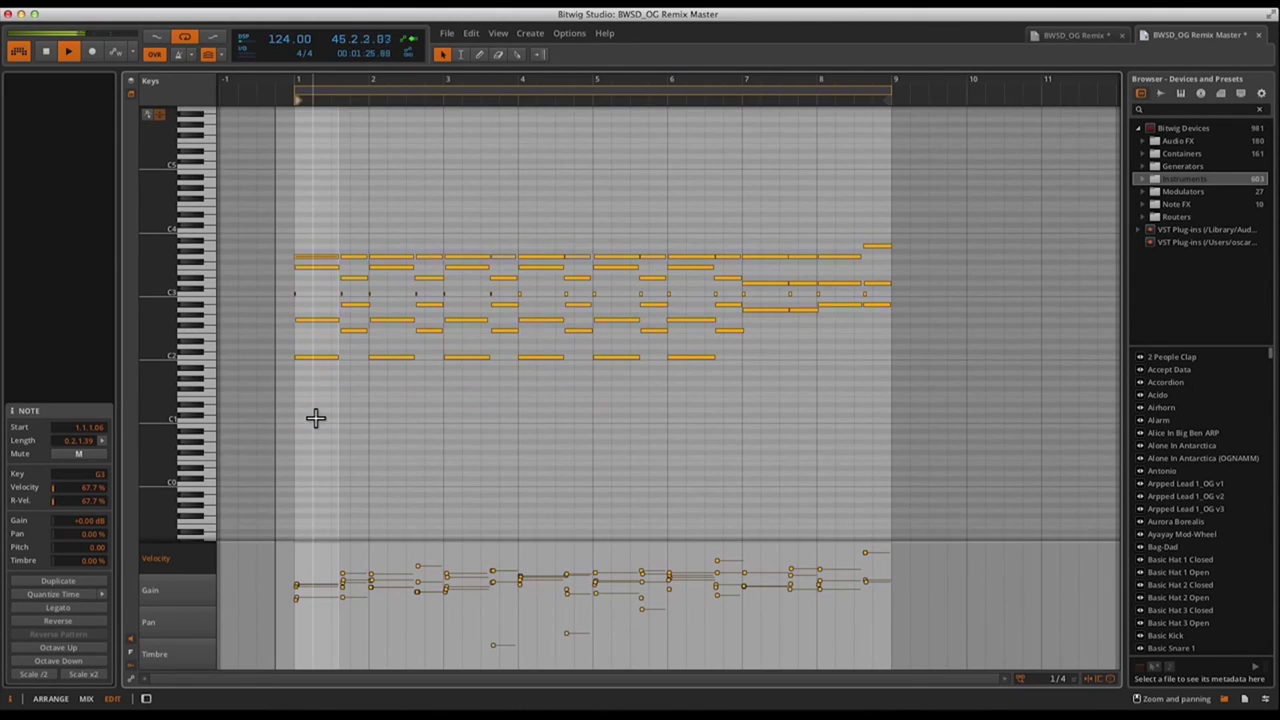
pyautogui.click(194, 588)
pyautogui.click(191, 557)
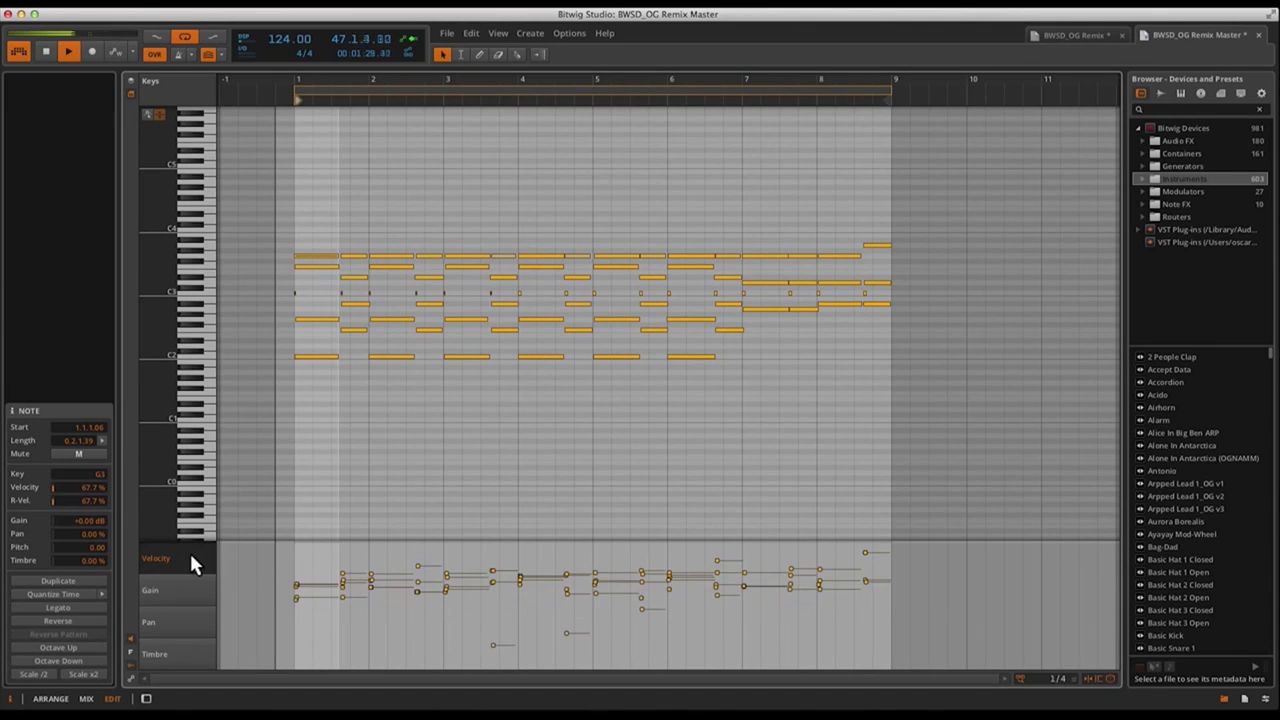
# Add and remove the Mixer Volume automation lane, hide expression lanes, and show the whole track
pyautogui.click(136, 681)
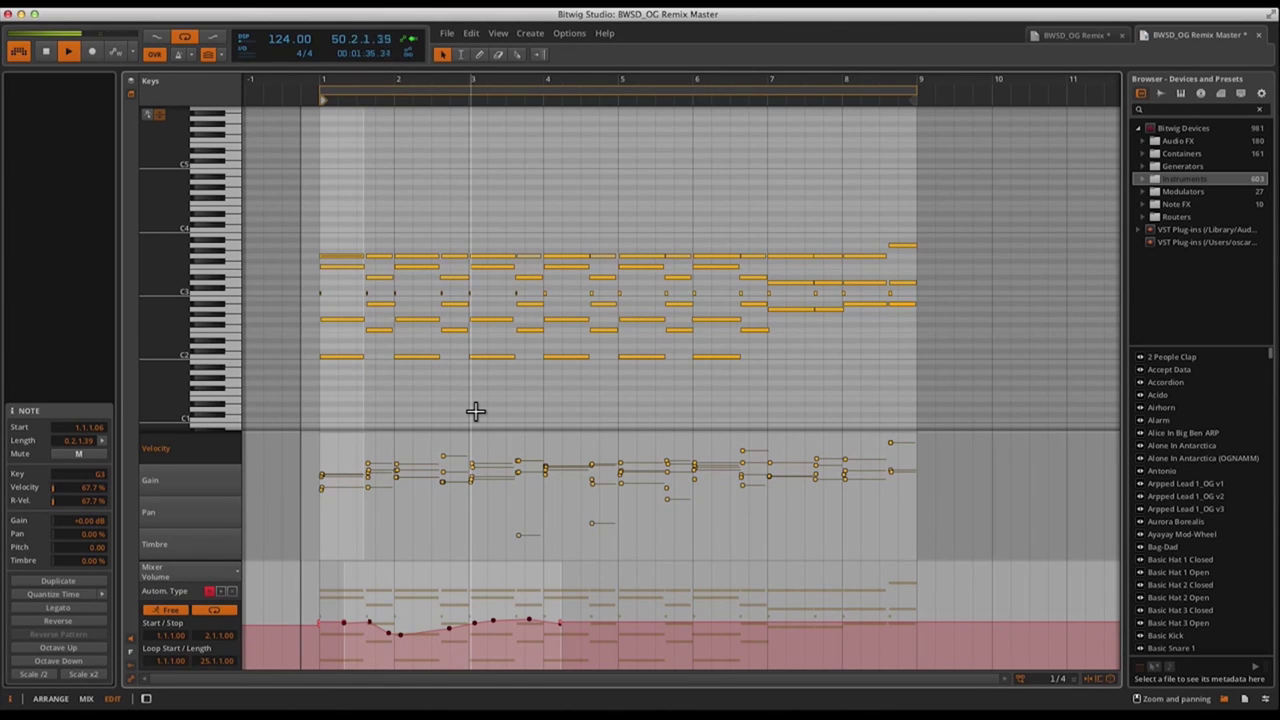
pyautogui.click(132, 681)
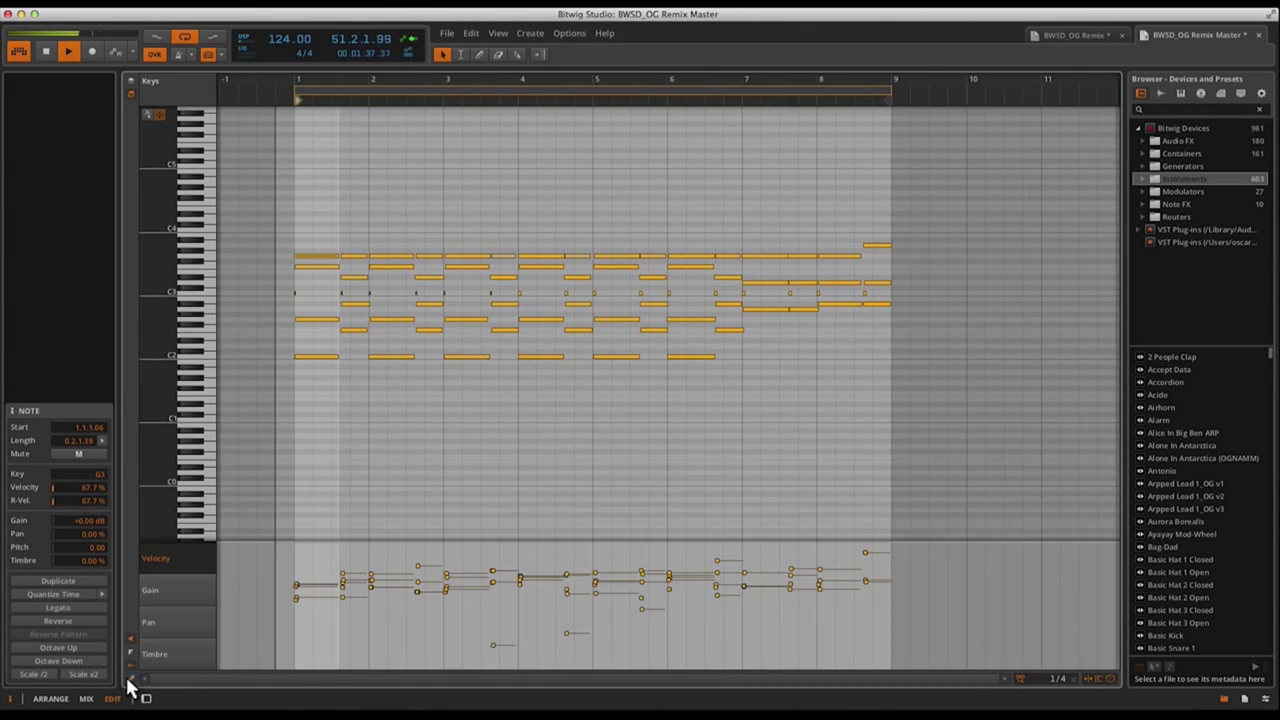
pyautogui.click(134, 670)
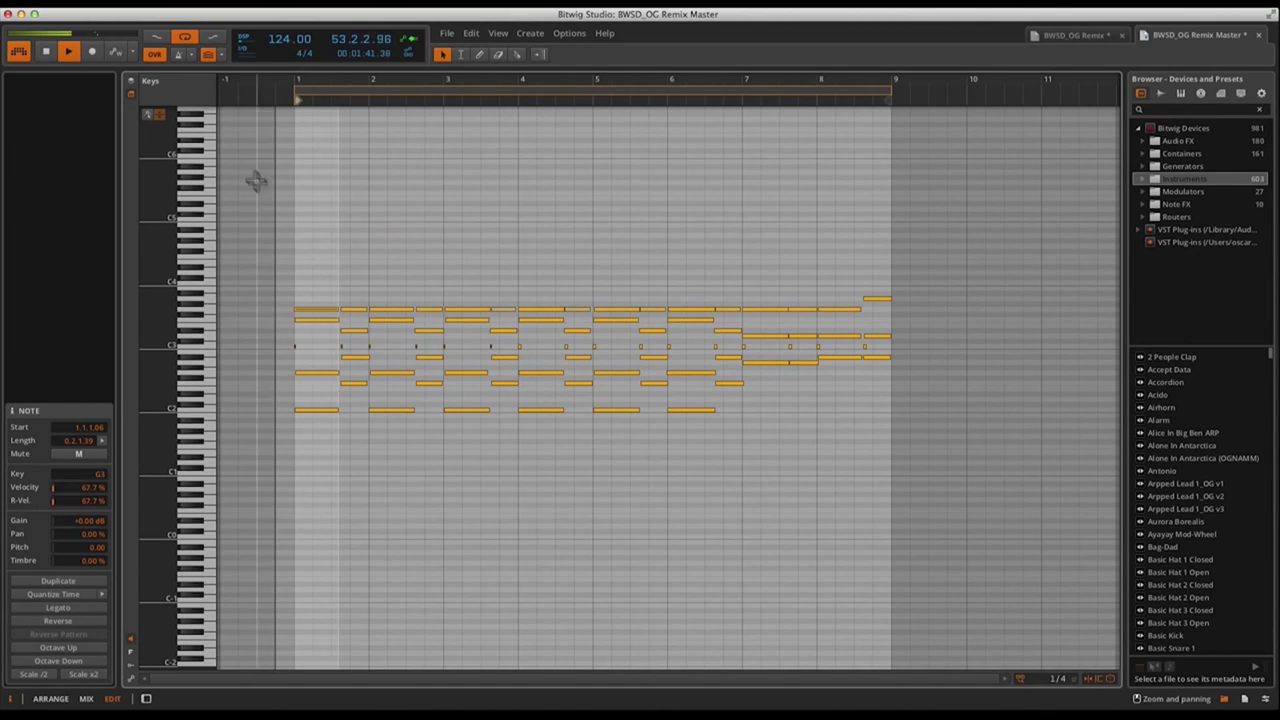
pyautogui.click(129, 85)
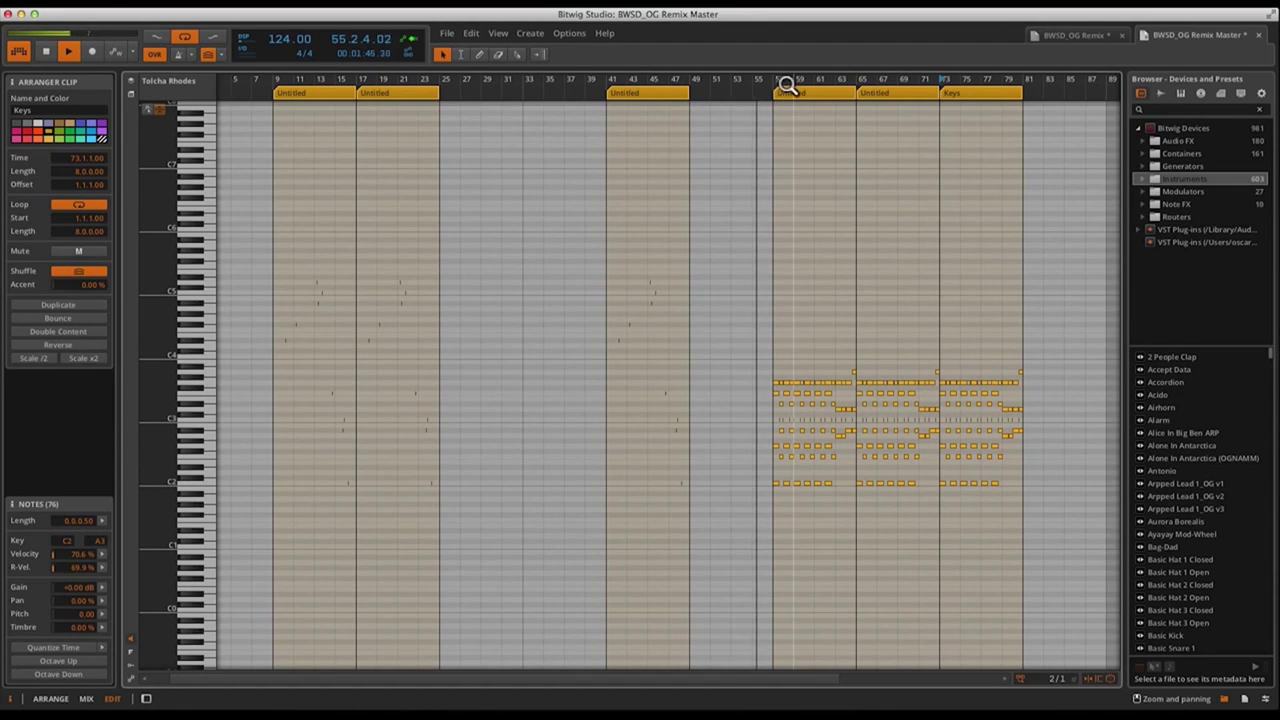
# Zoom to bars 50–85 and overlay the Bass Square and California Kit notes for layered editing
pyautogui.moveTo(768, 80); pyautogui.dragTo(447, 84)
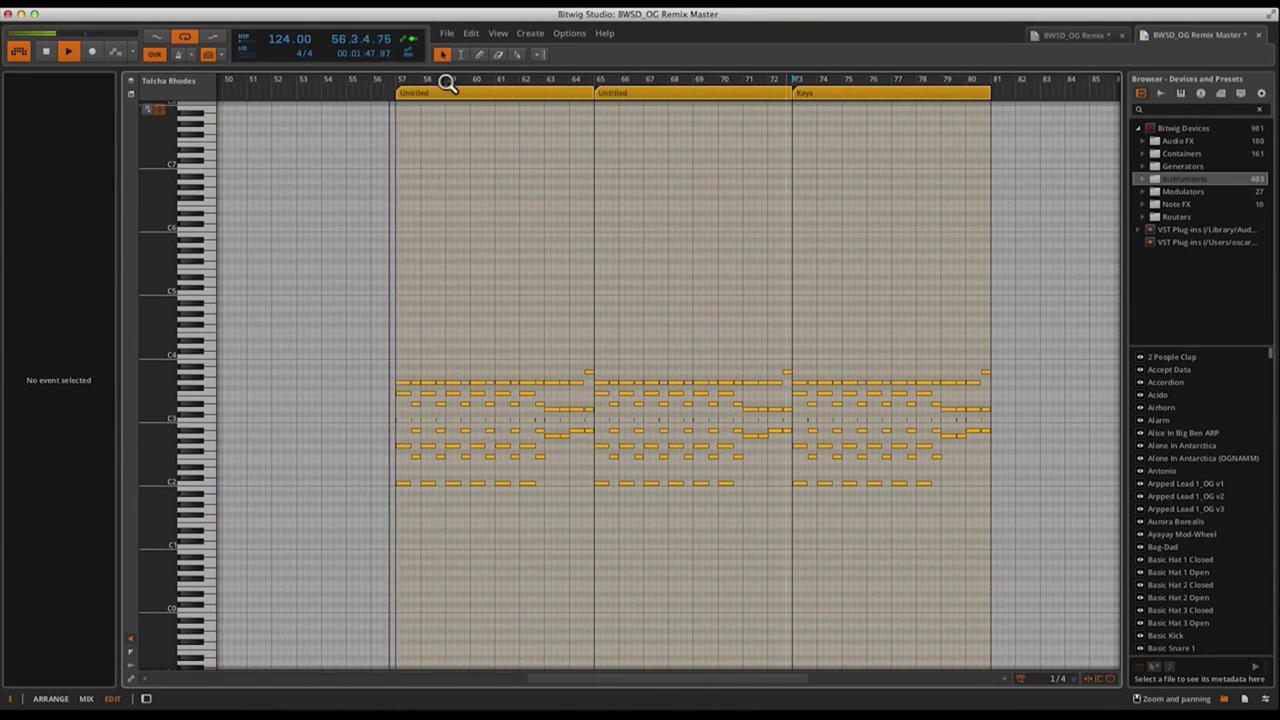
pyautogui.click(130, 79)
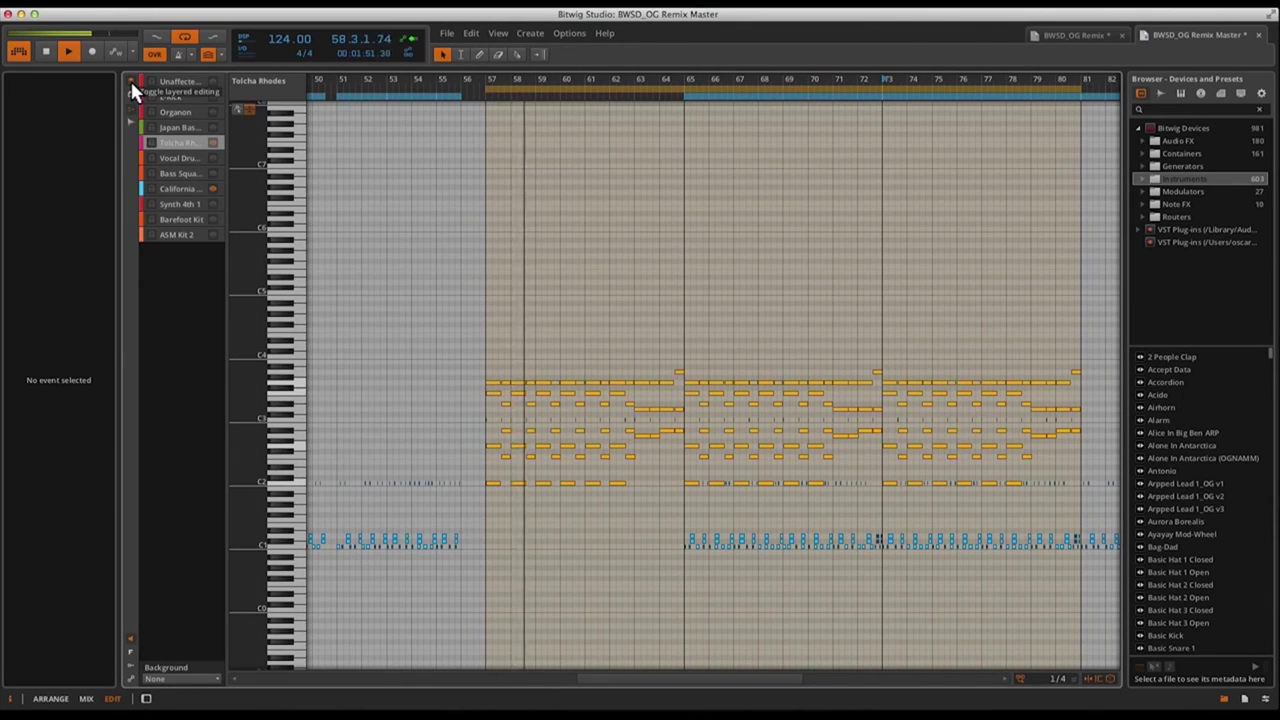
pyautogui.click(211, 174)
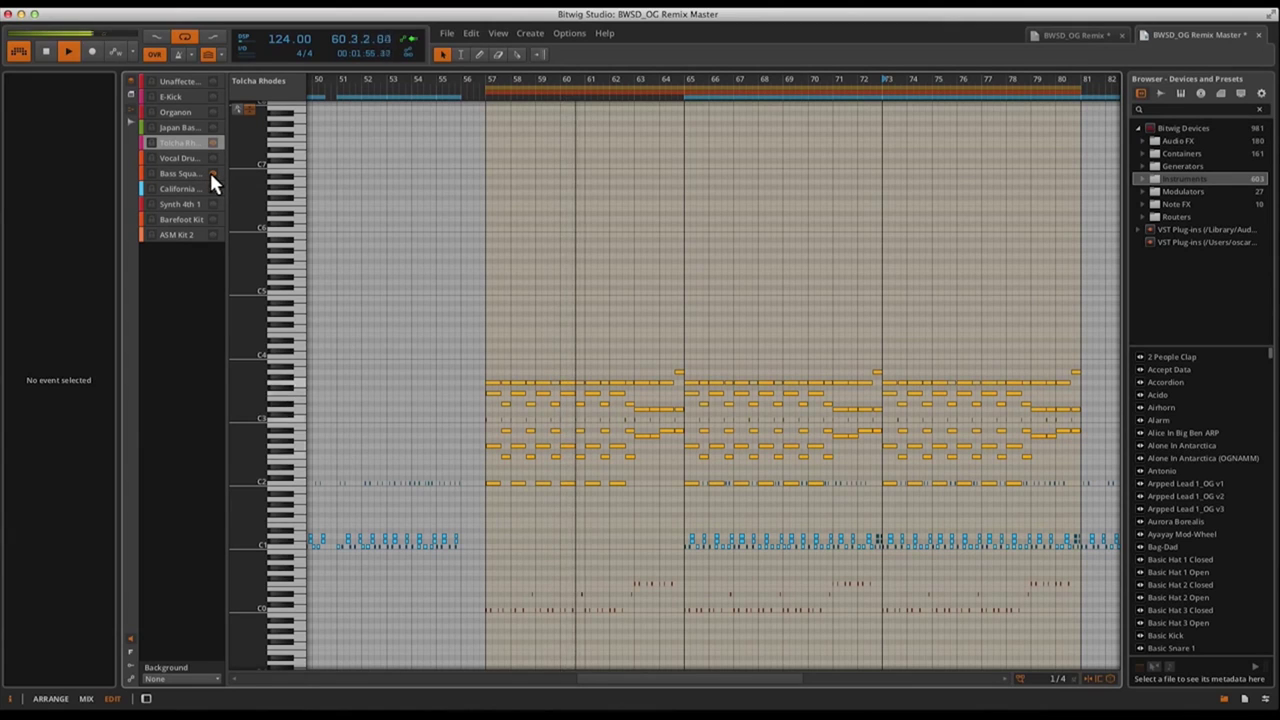
pyautogui.click(212, 195)
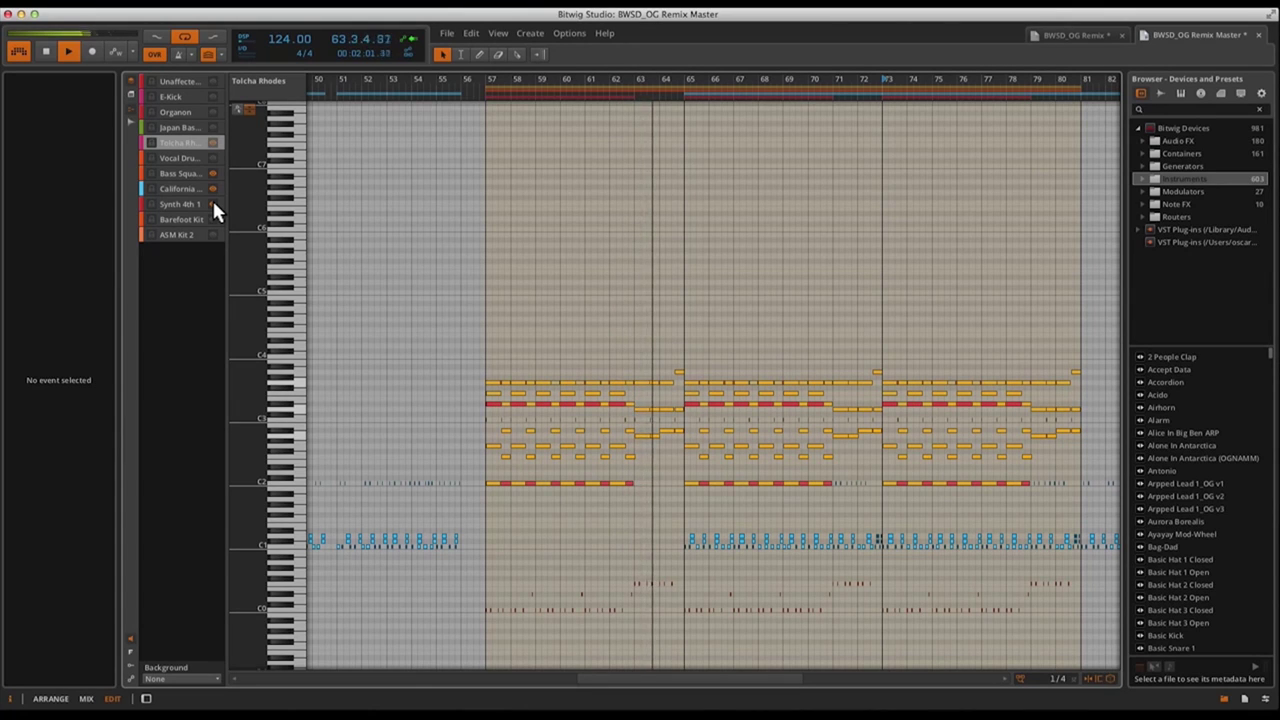
pyautogui.click(212, 188)
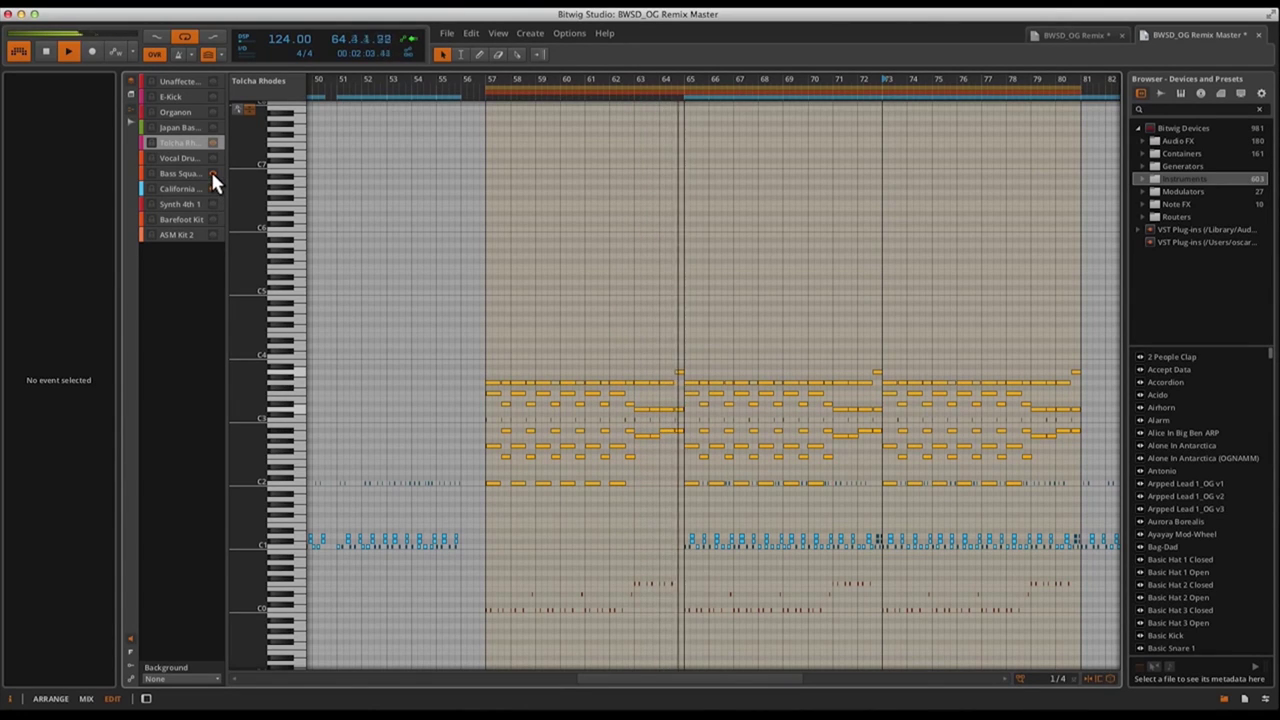
pyautogui.click(211, 173)
pyautogui.click(212, 188)
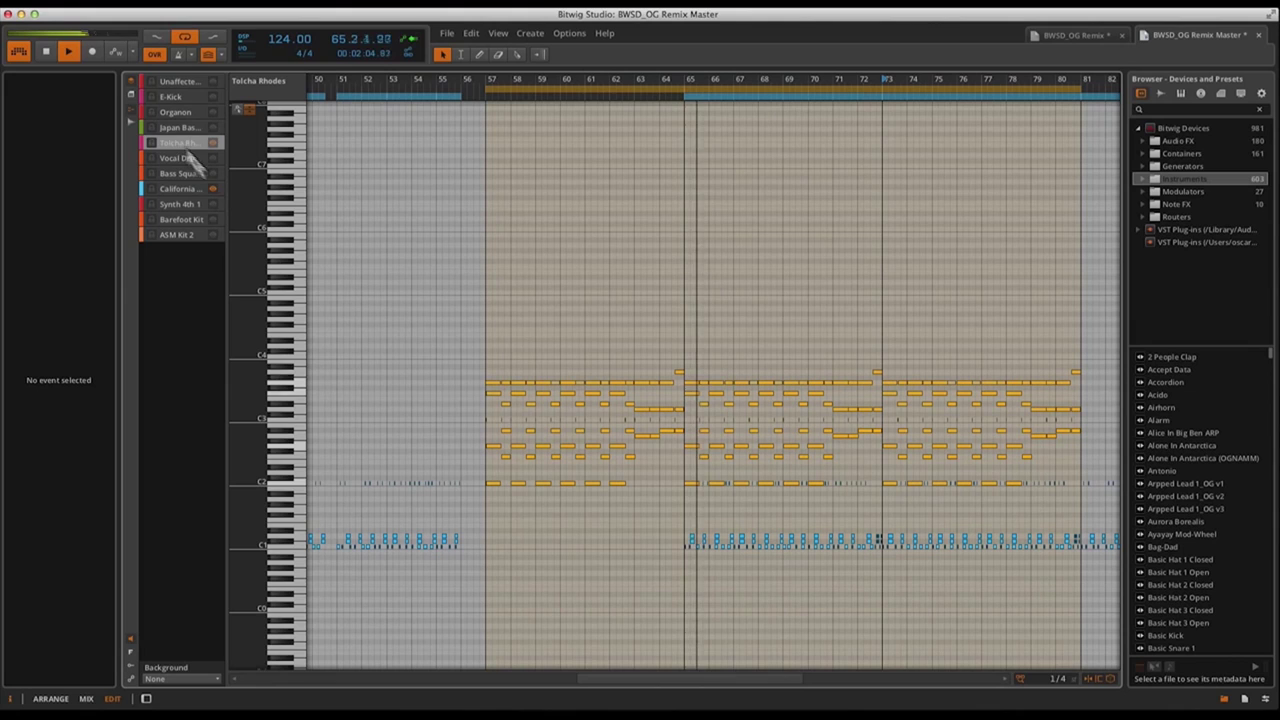
# Turn off layered editing, edit only the Keys clip, and return to the arrangement
pyautogui.click(131, 84)
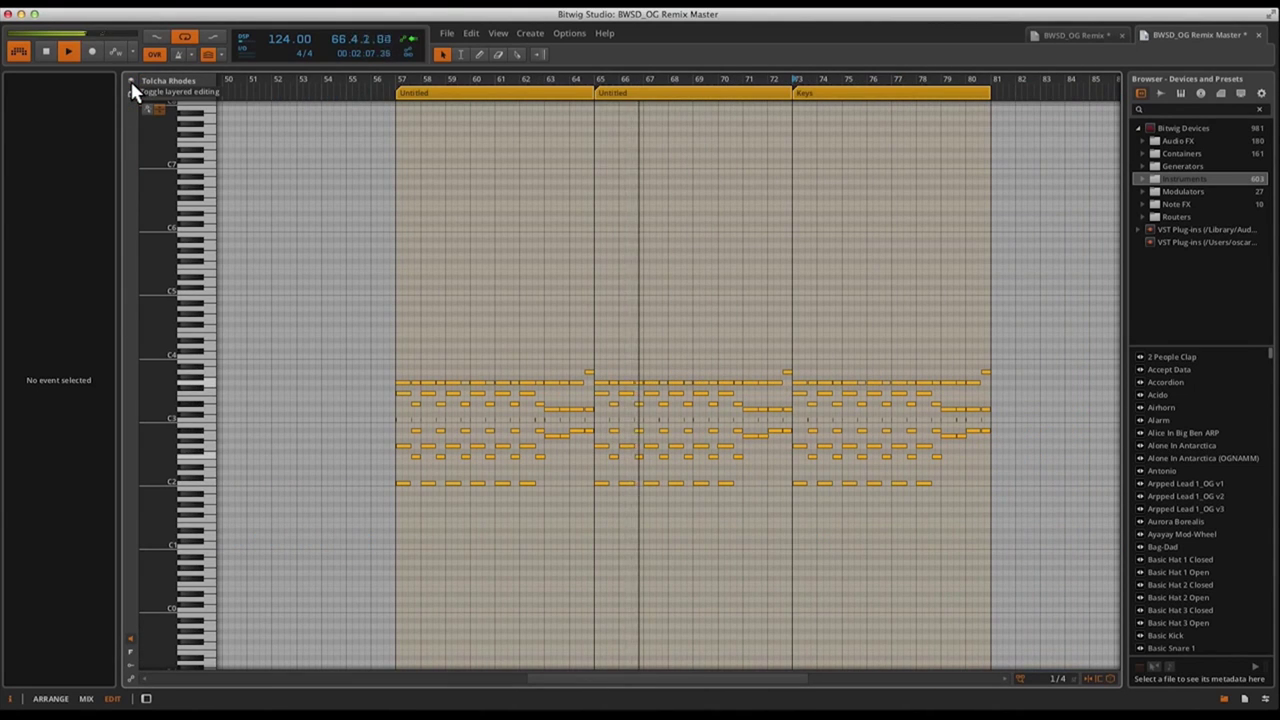
pyautogui.click(132, 95)
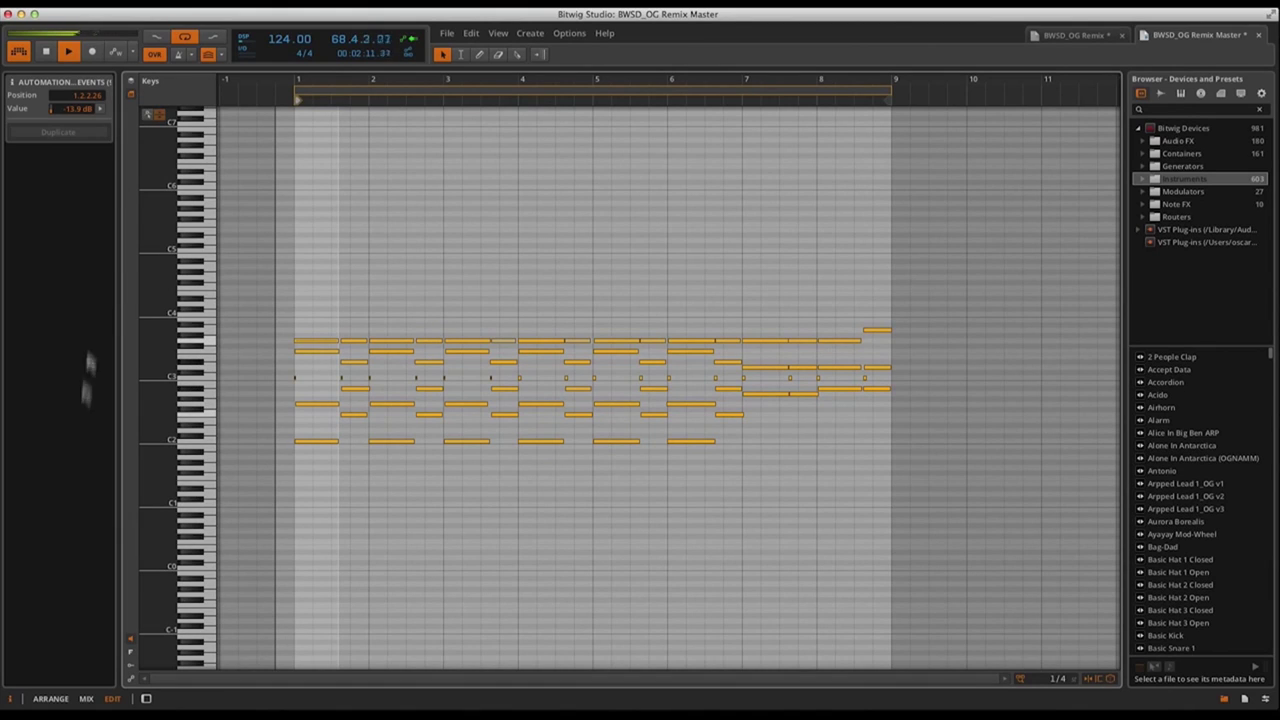
pyautogui.click(50, 699)
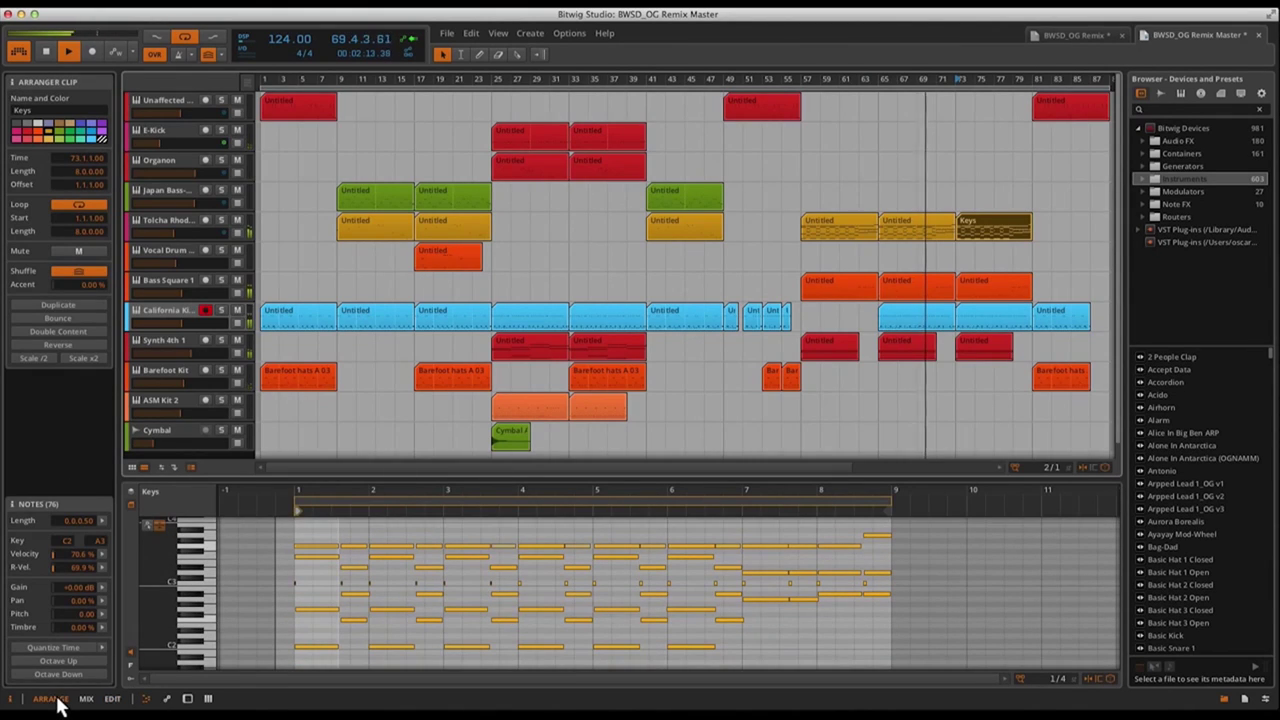
# Close the note editor and search the browser for 'bass' among sample files
pyautogui.click(145, 699)
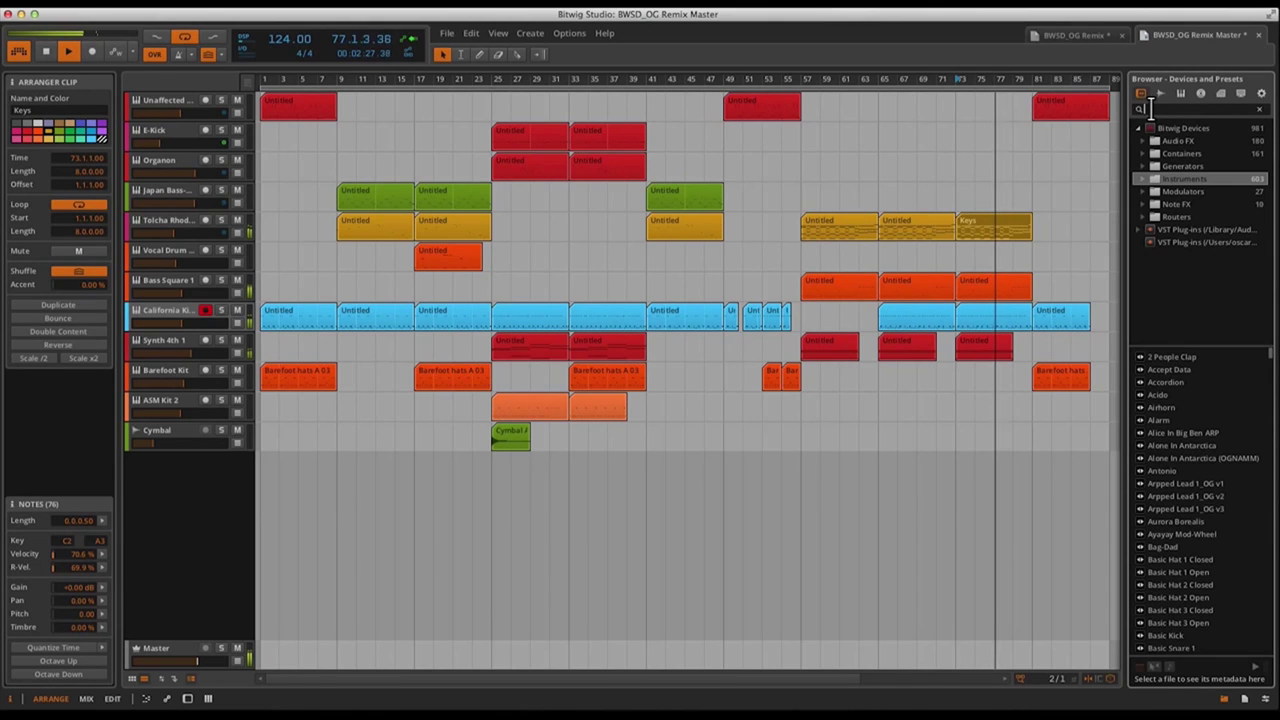
pyautogui.write('bass')
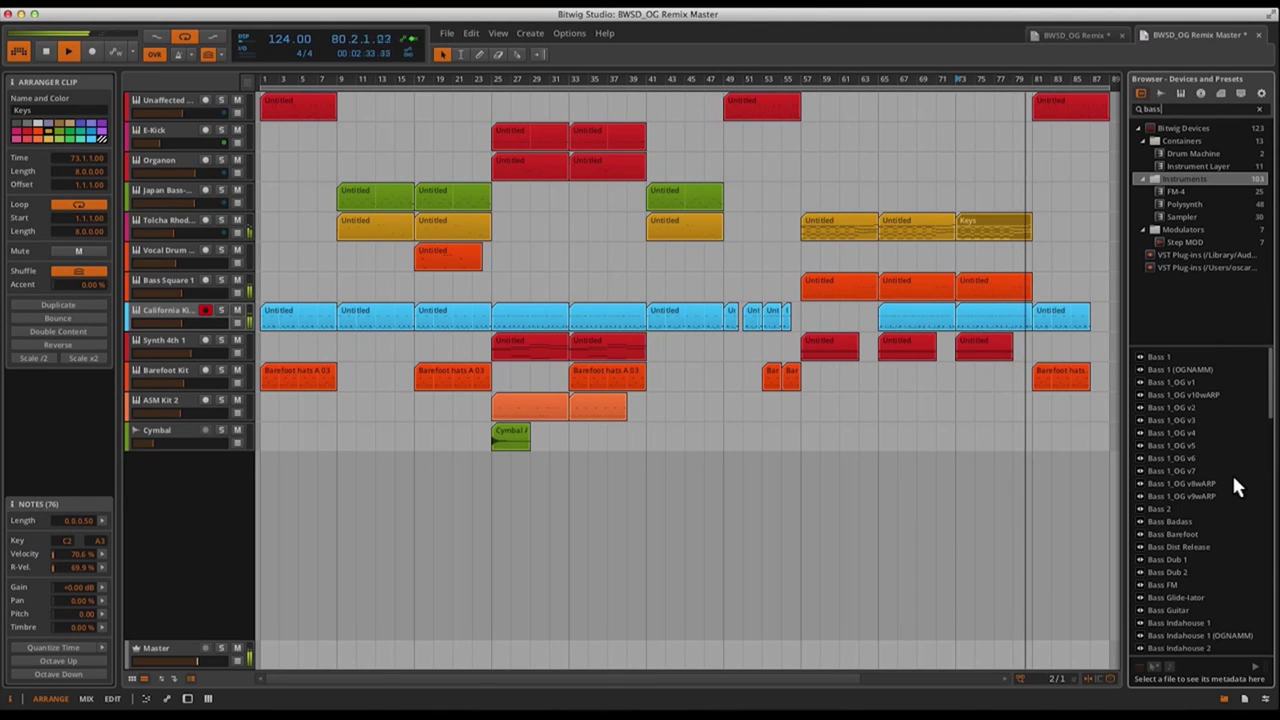
pyautogui.click(1163, 92)
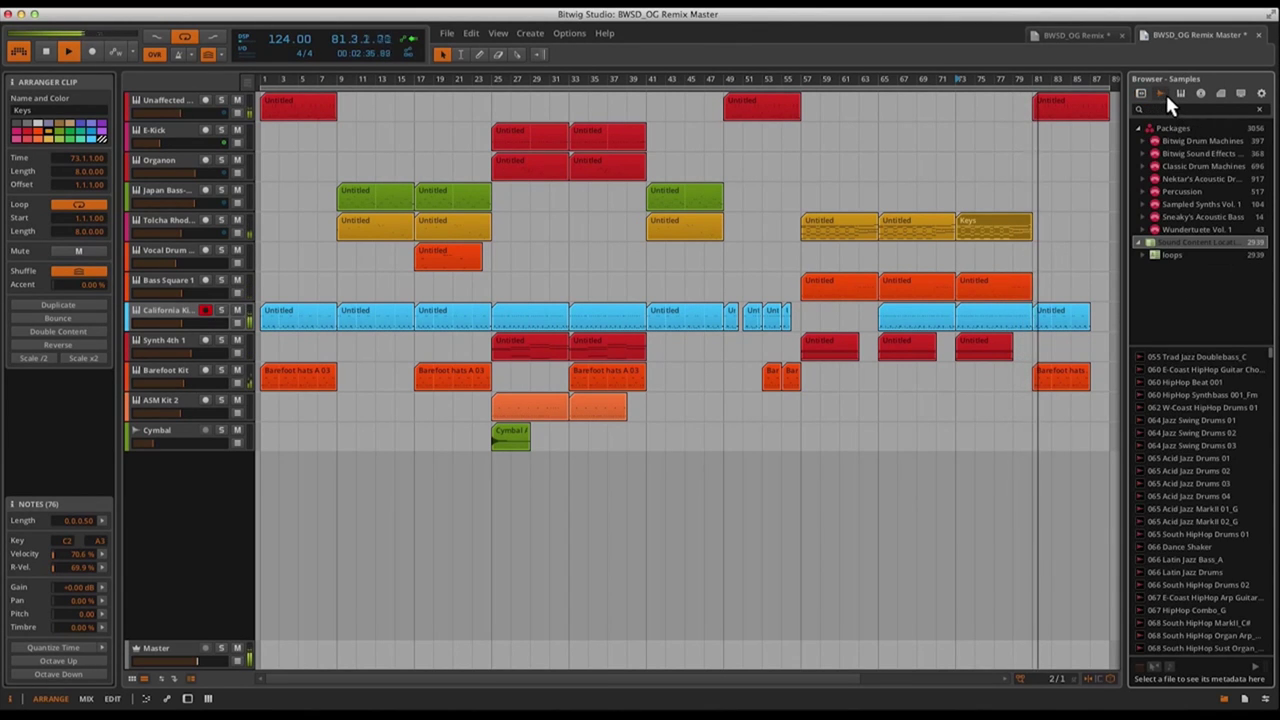
# Start adding a new sound content location, then cancel the dialog
pyautogui.rightClick(1194, 240)
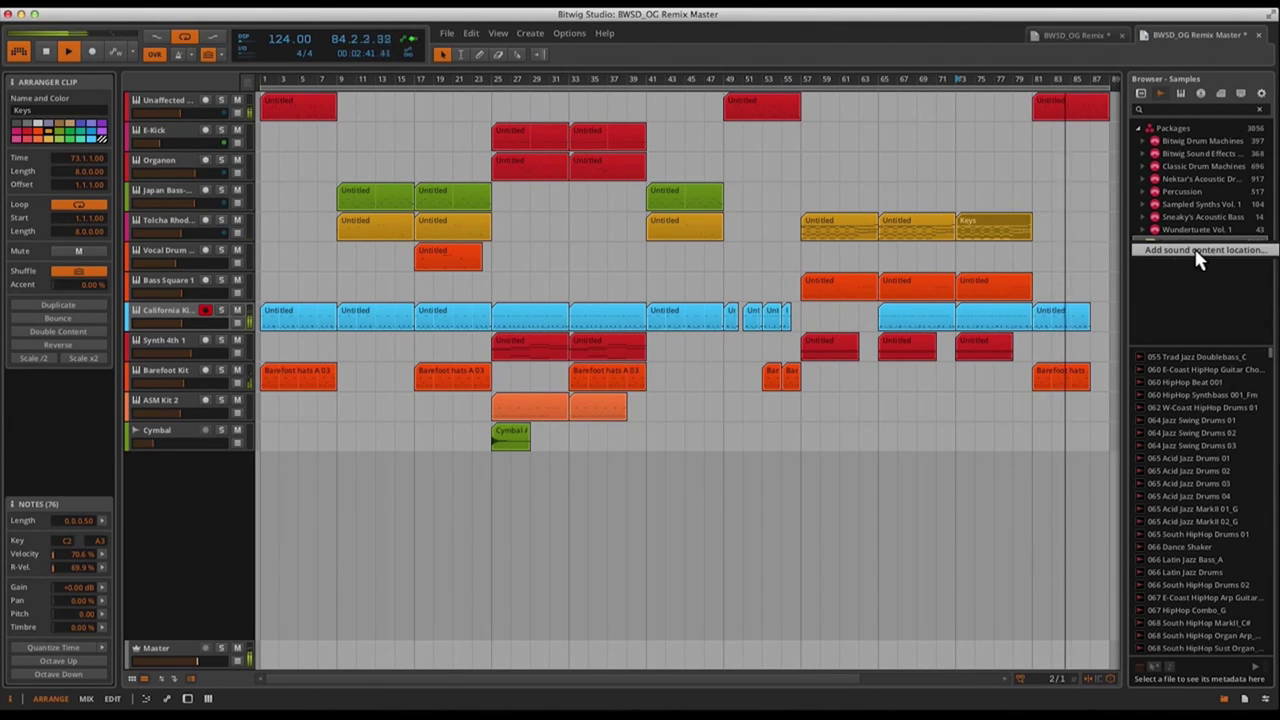
pyautogui.click(1200, 250)
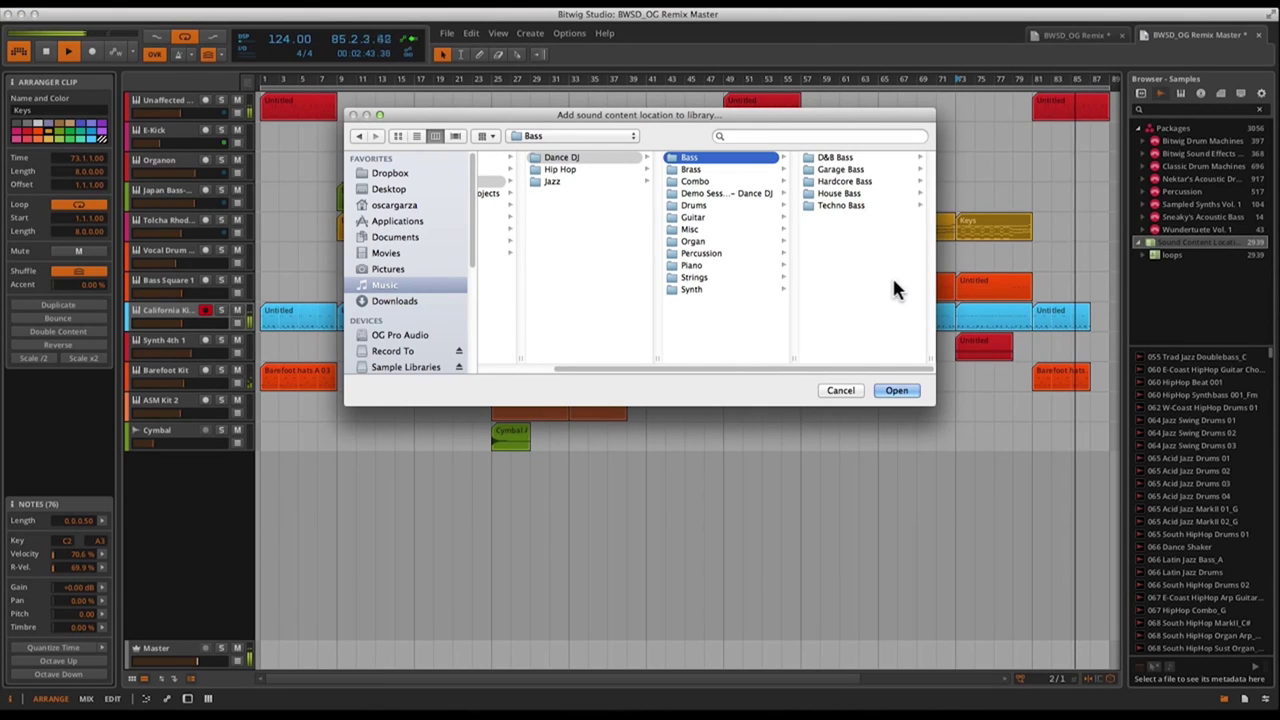
pyautogui.click(840, 391)
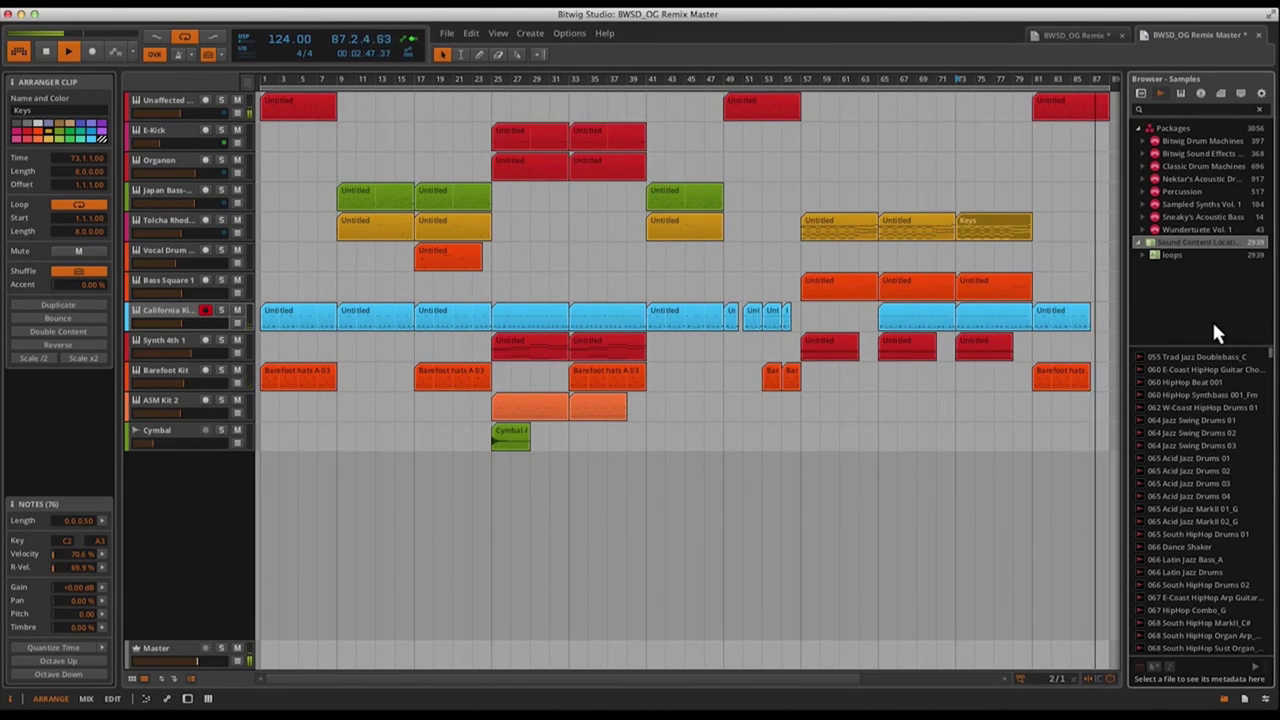
pyautogui.click(145, 700)
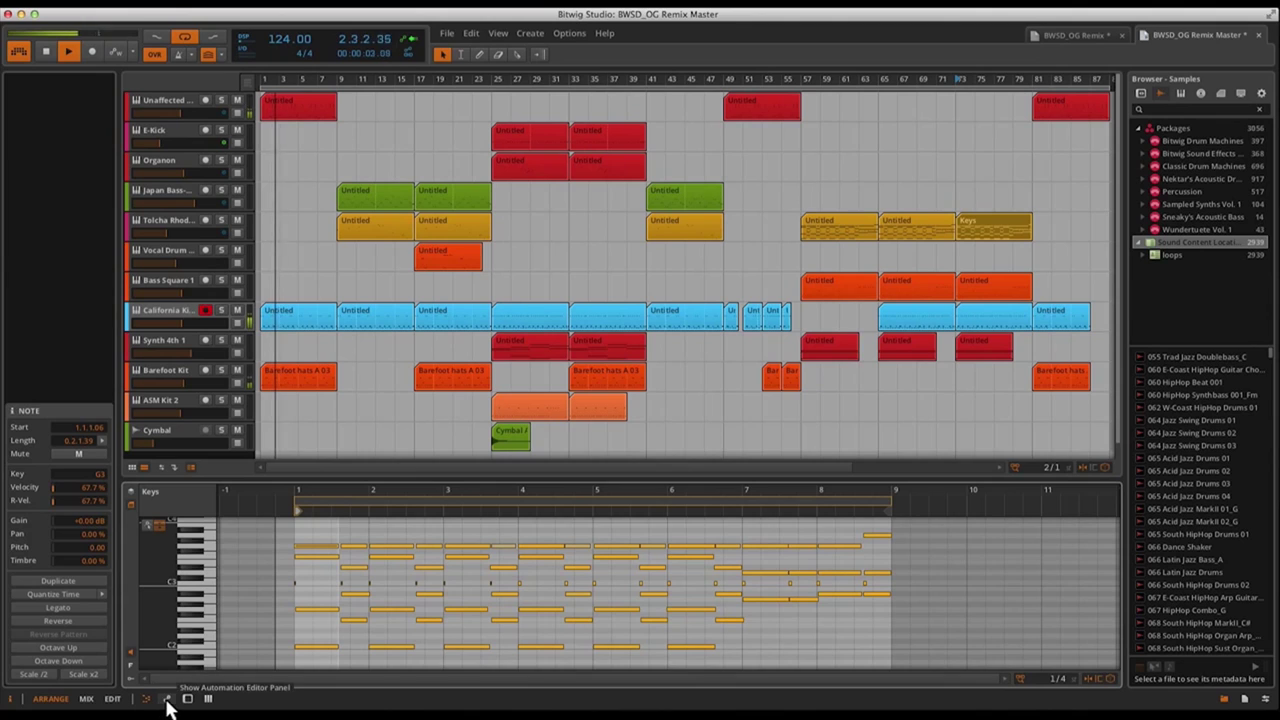
pyautogui.click(167, 700)
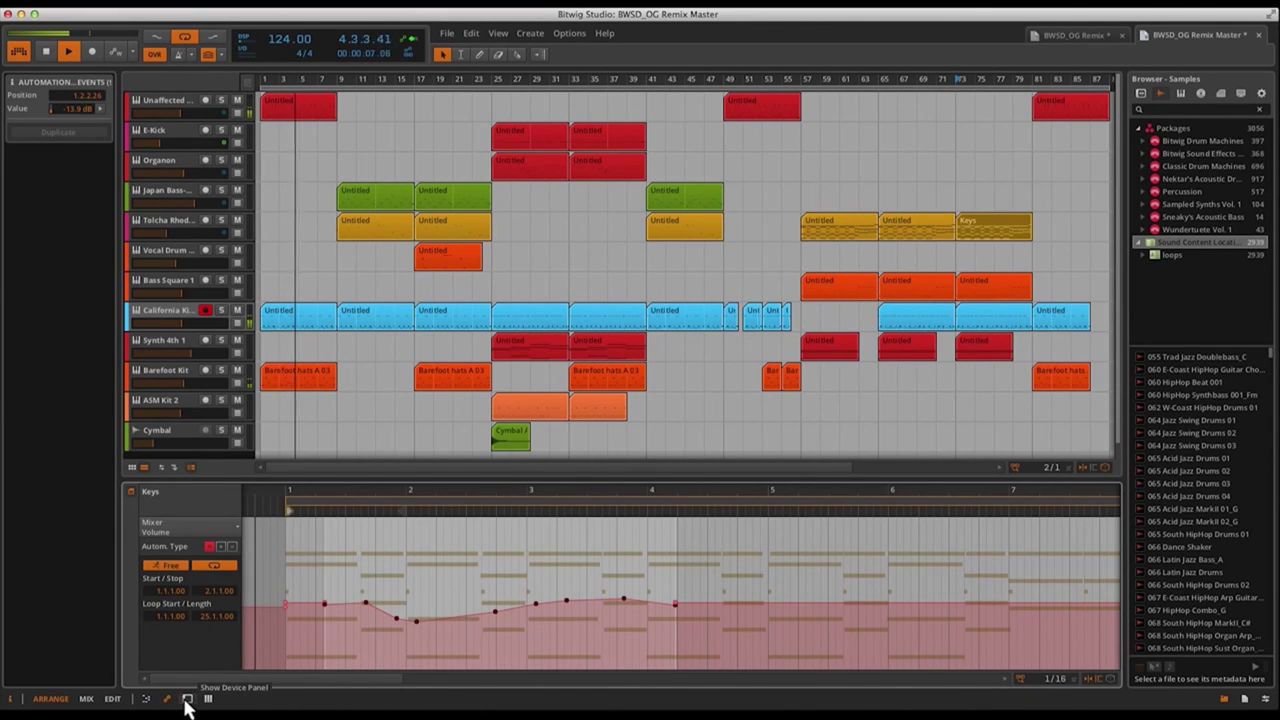
pyautogui.click(188, 699)
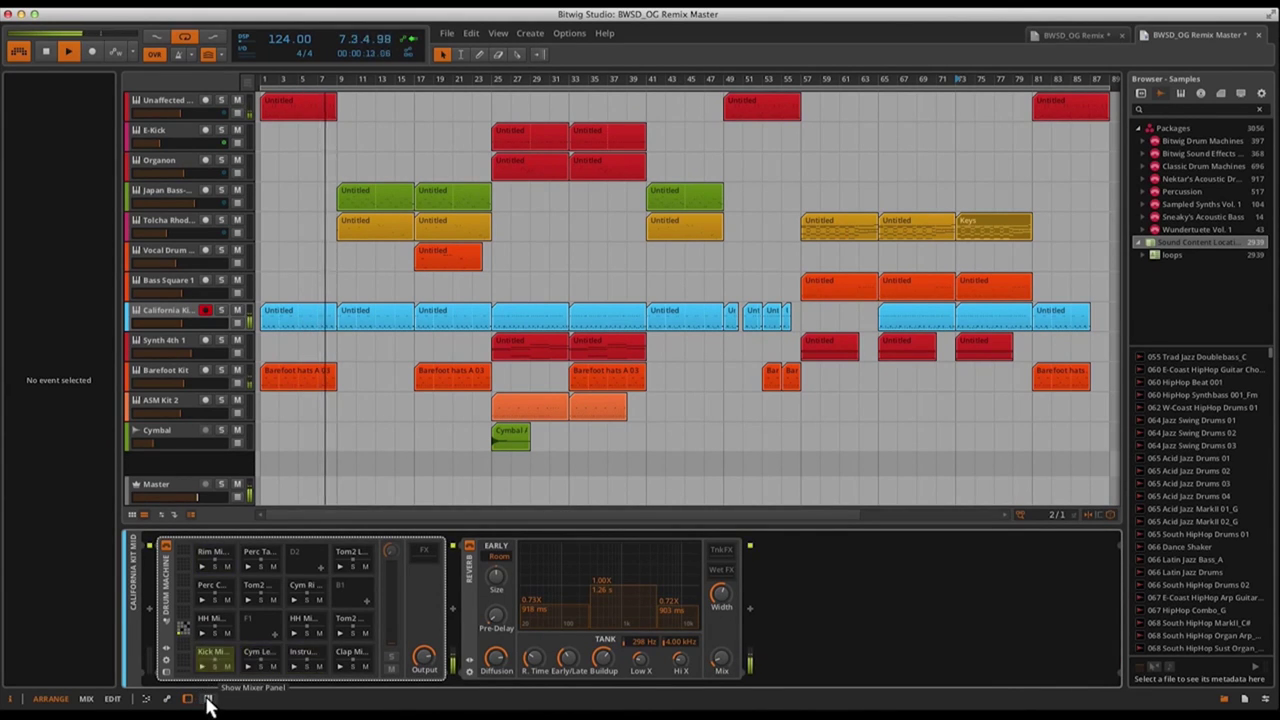
pyautogui.click(208, 699)
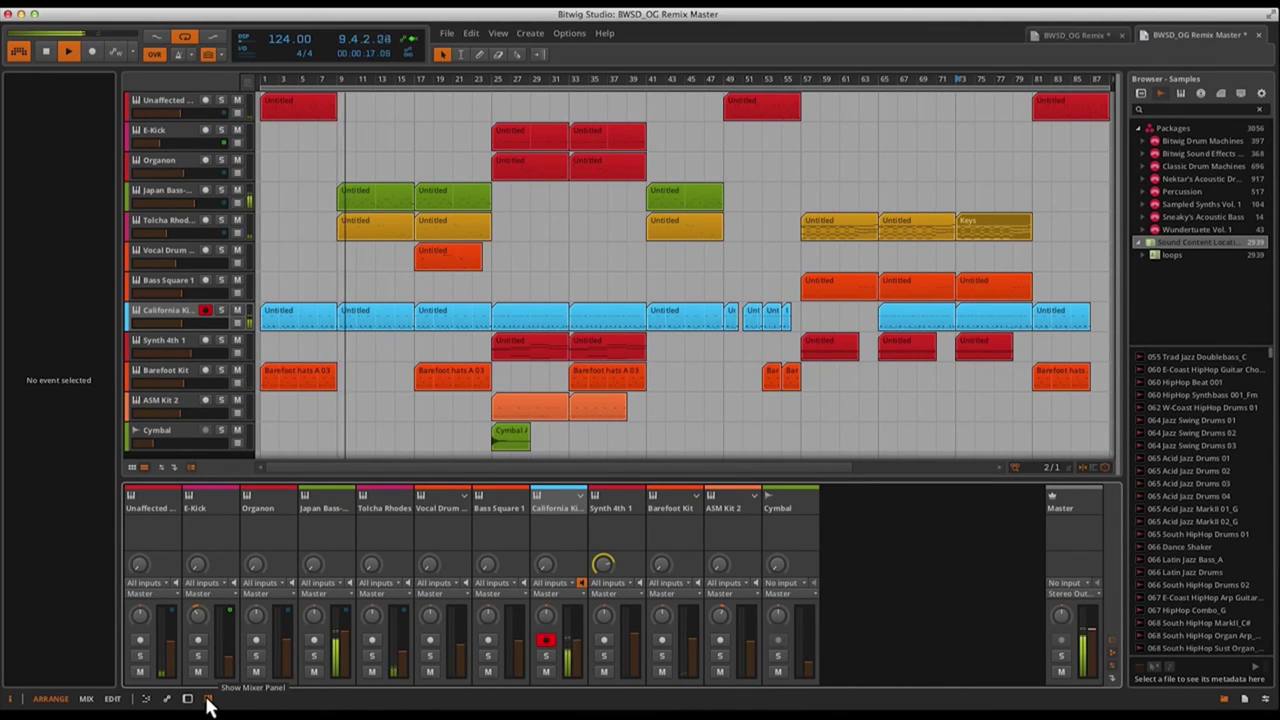
pyautogui.click(208, 699)
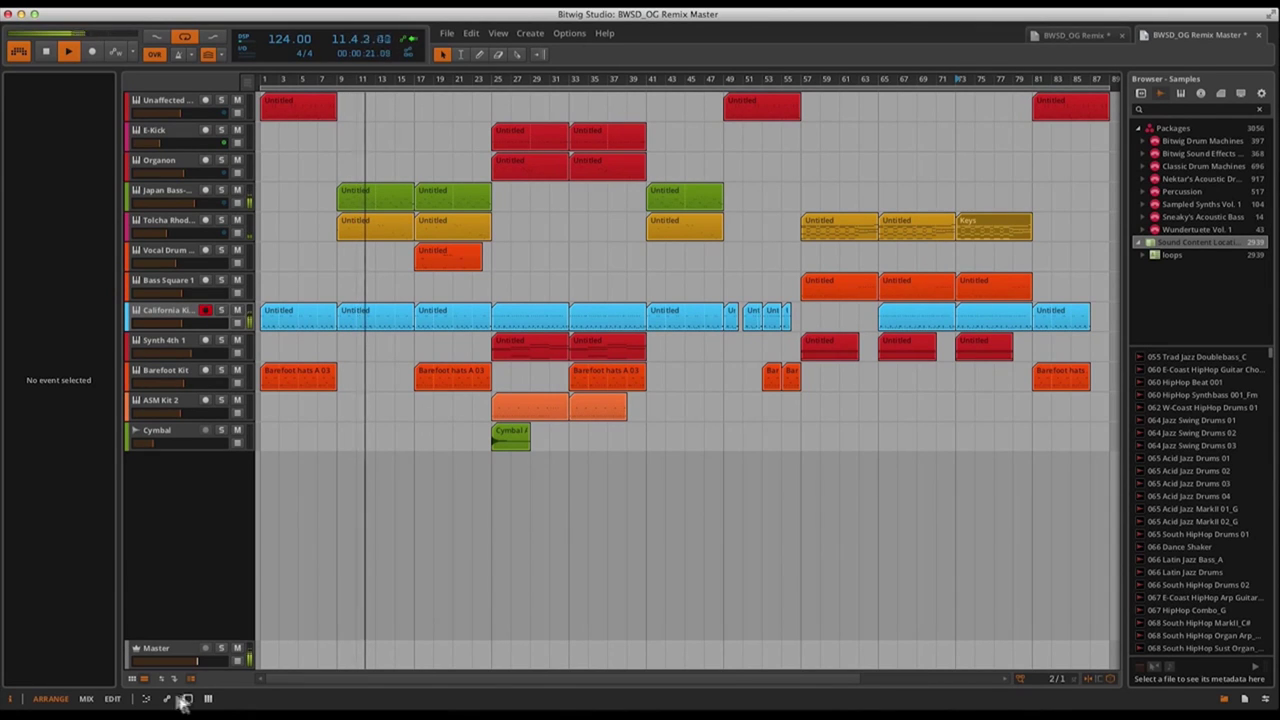
# In the Mix layout, select the Unaffected Intro and two Chorus 2 clips, then launch the Intro scene
pyautogui.click(86, 699)
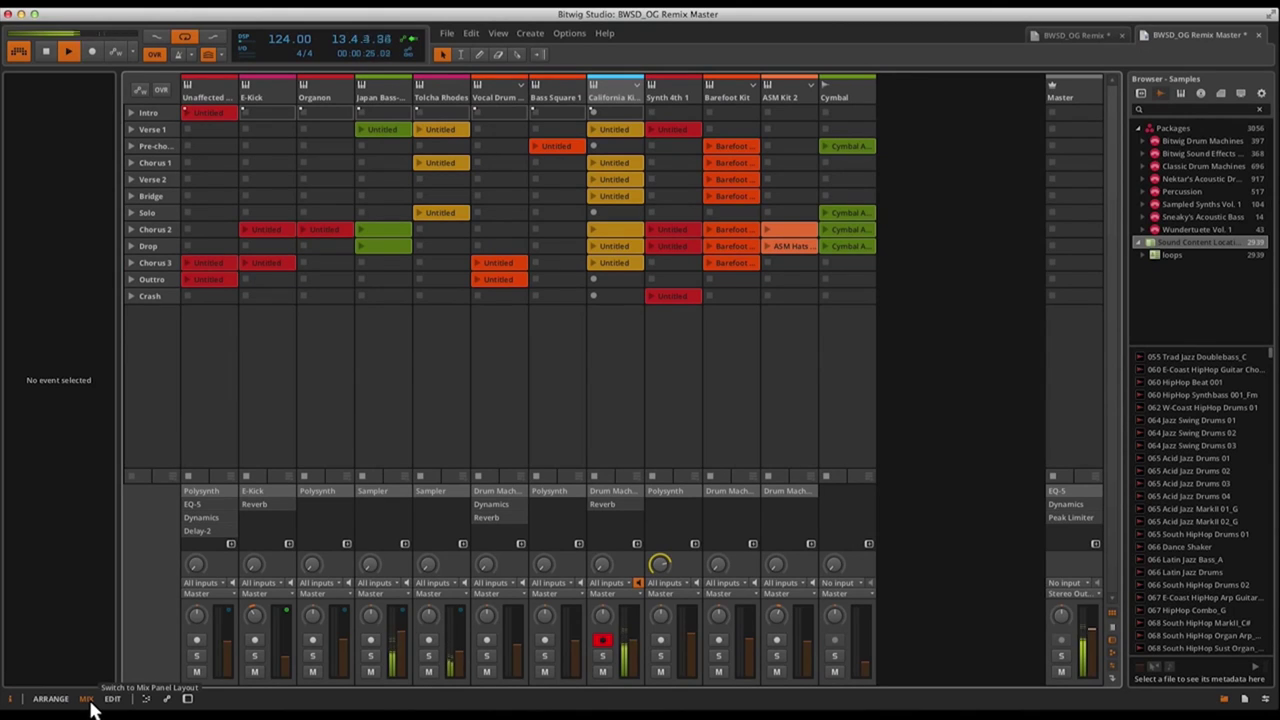
pyautogui.click(223, 112)
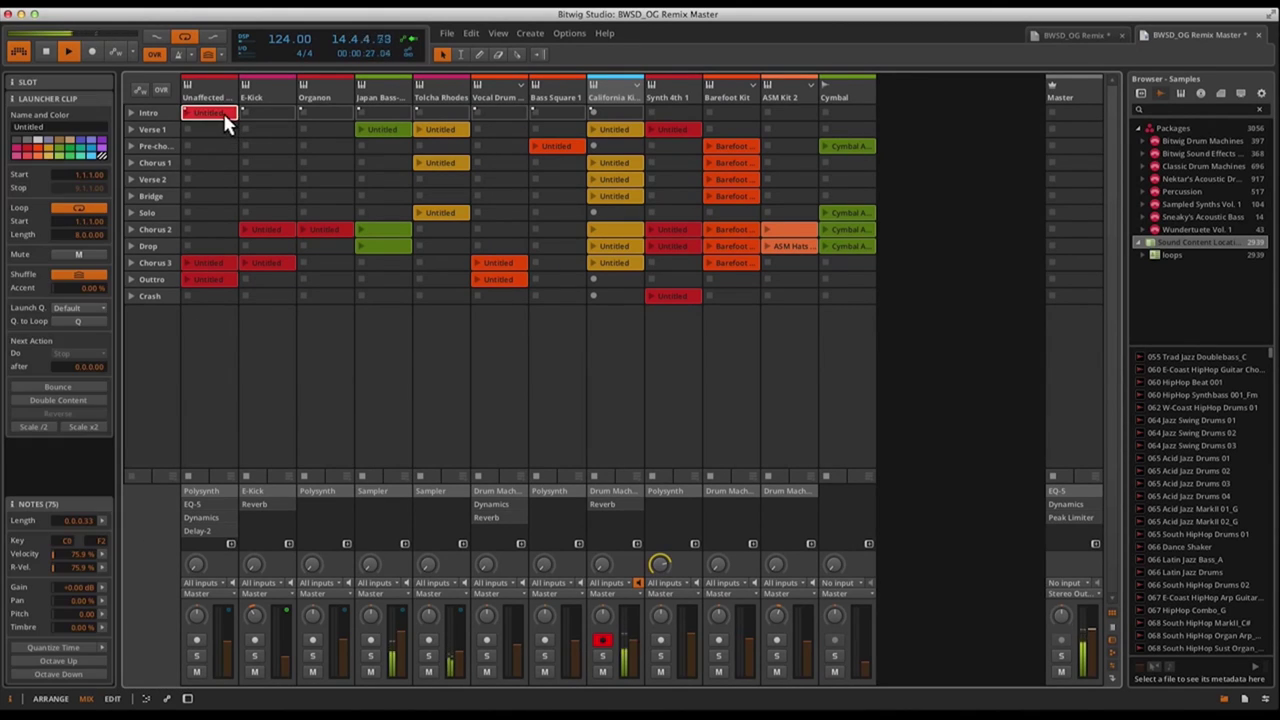
pyautogui.click(381, 131)
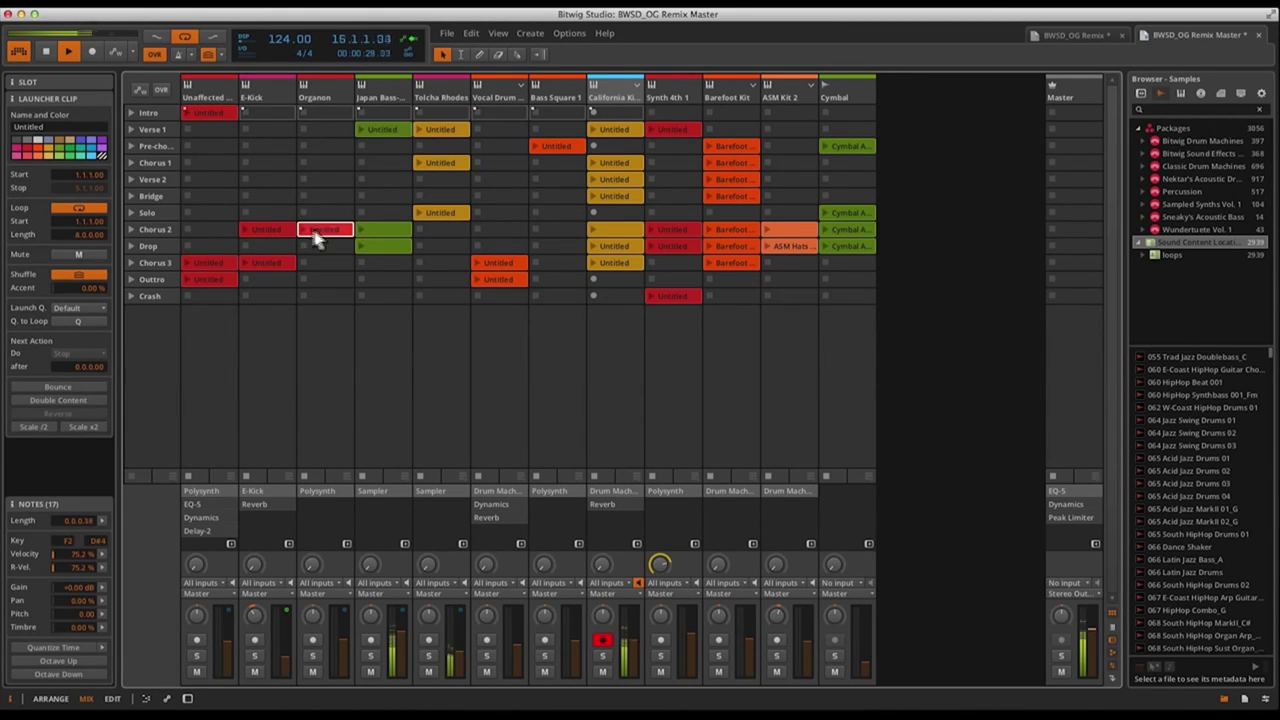
pyautogui.click(274, 228)
pyautogui.click(160, 112)
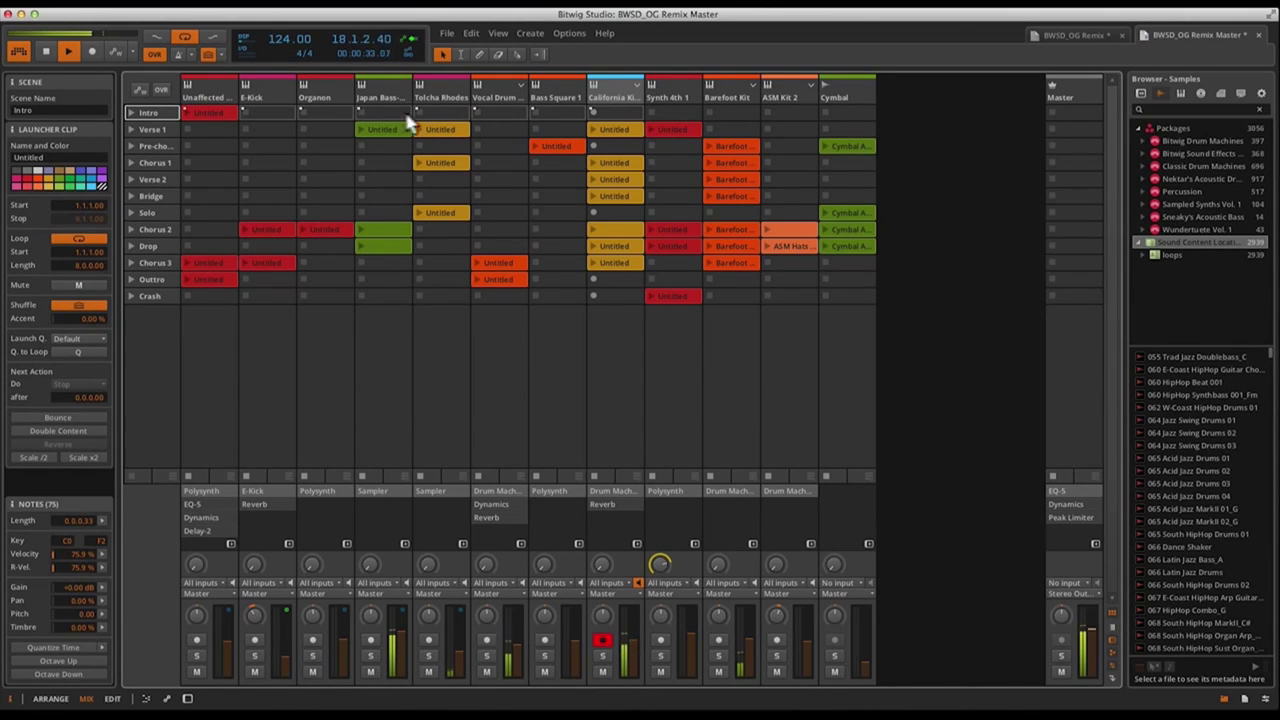
pyautogui.click(127, 108)
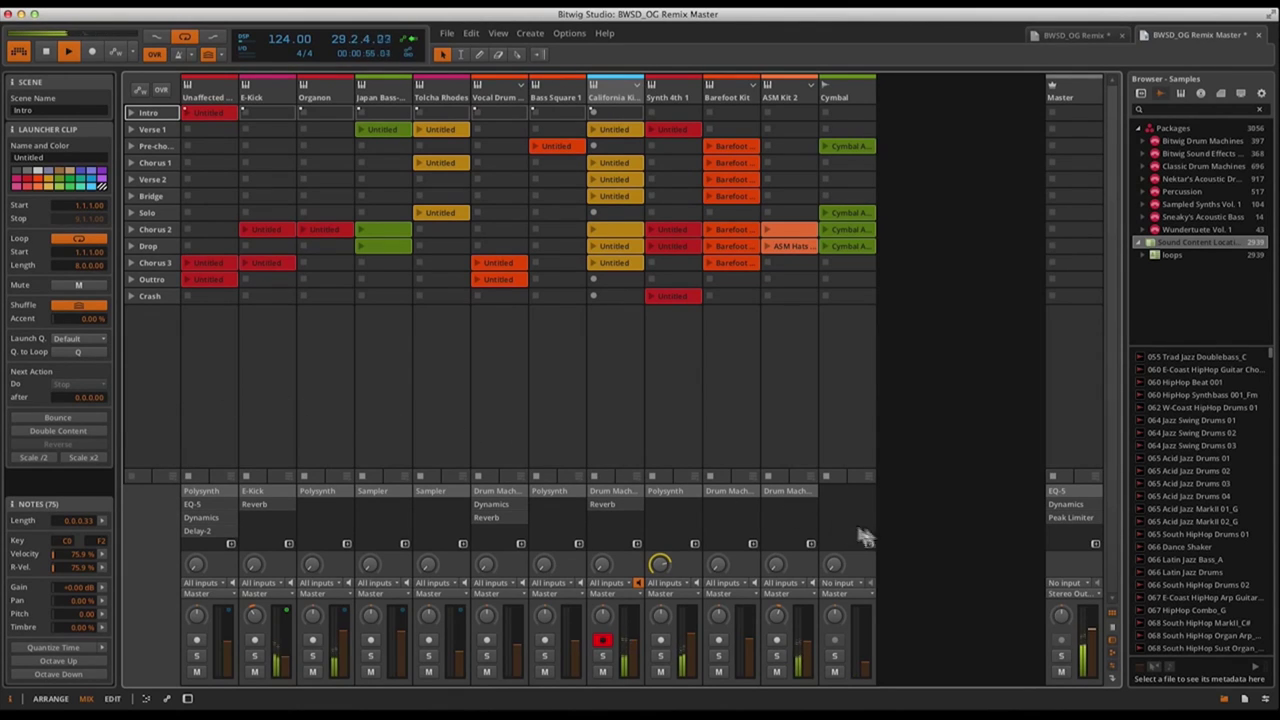
pyautogui.click(1113, 613)
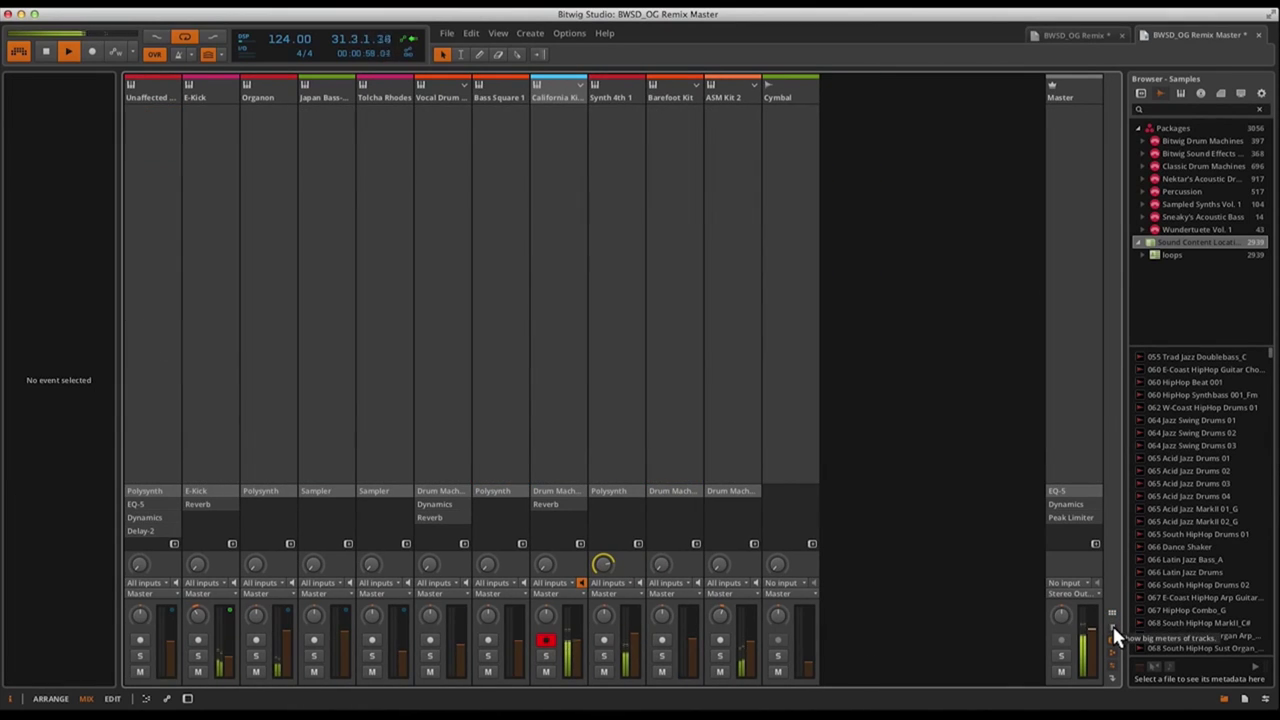
pyautogui.click(1113, 628)
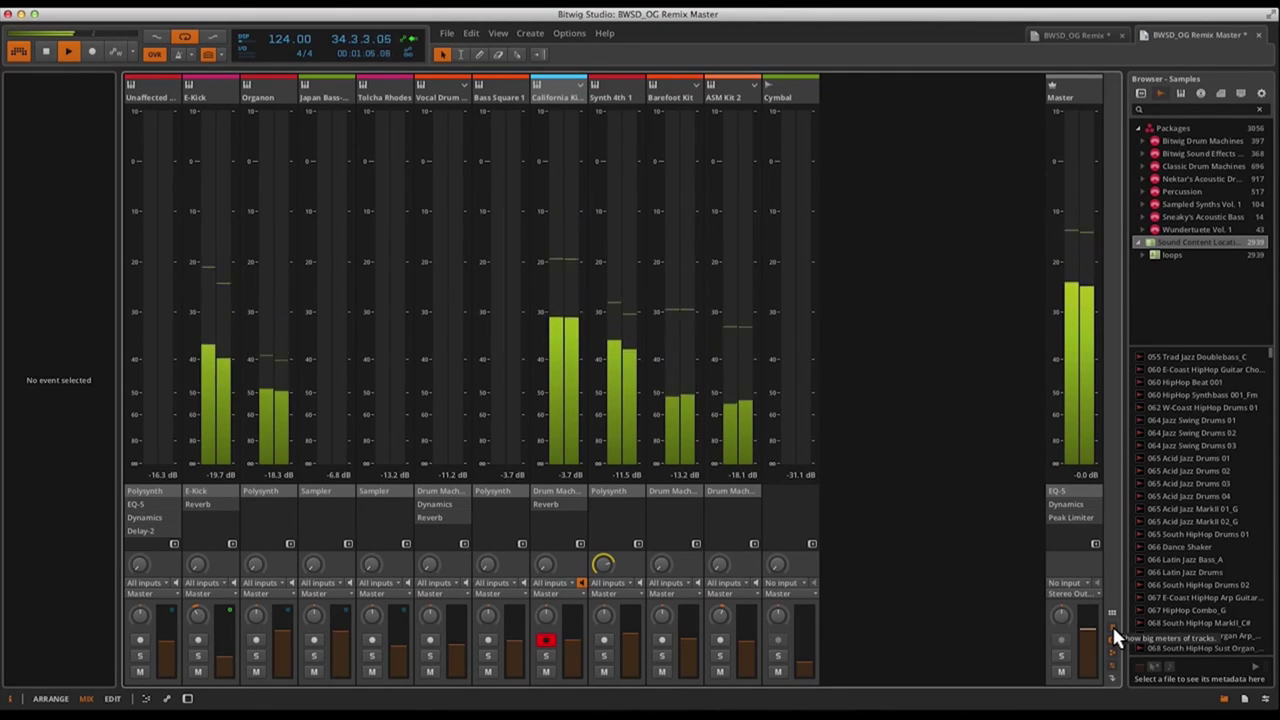
pyautogui.click(1113, 626)
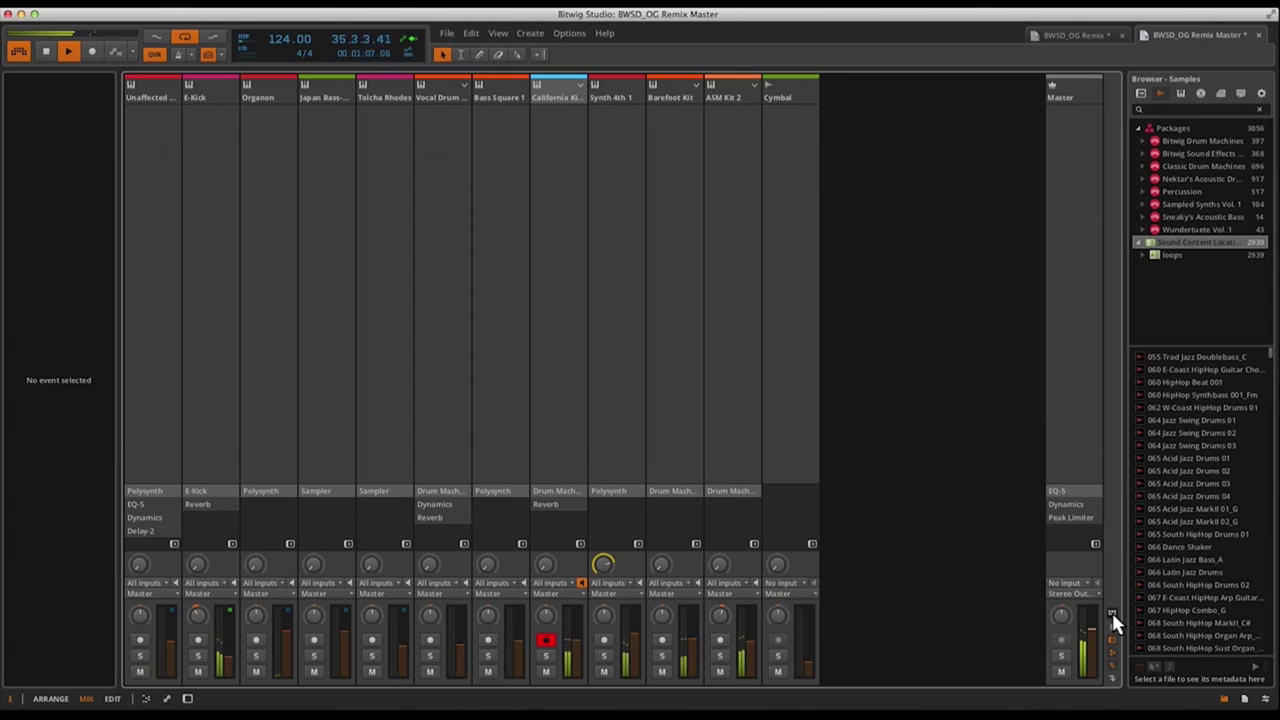
pyautogui.click(1113, 616)
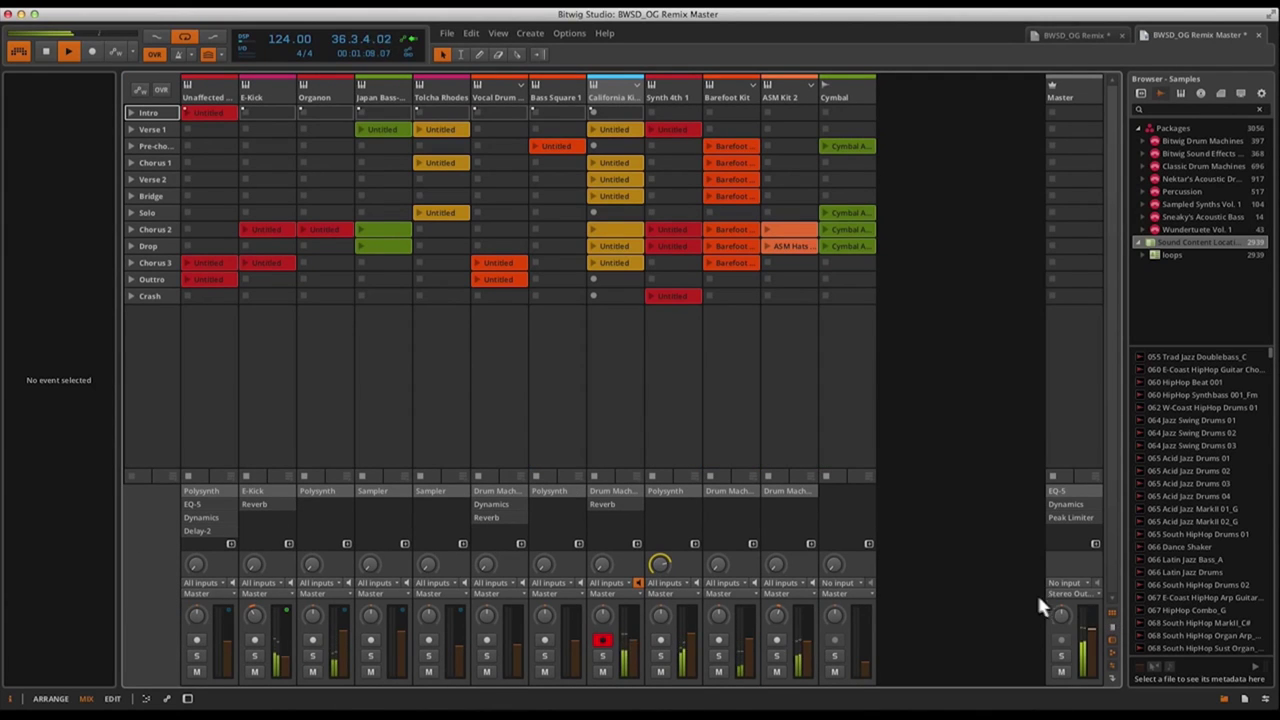
# Copy the Cymbal launcher clip to bar 9 of the Cymbal track, then hide the launcher
pyautogui.click(50, 699)
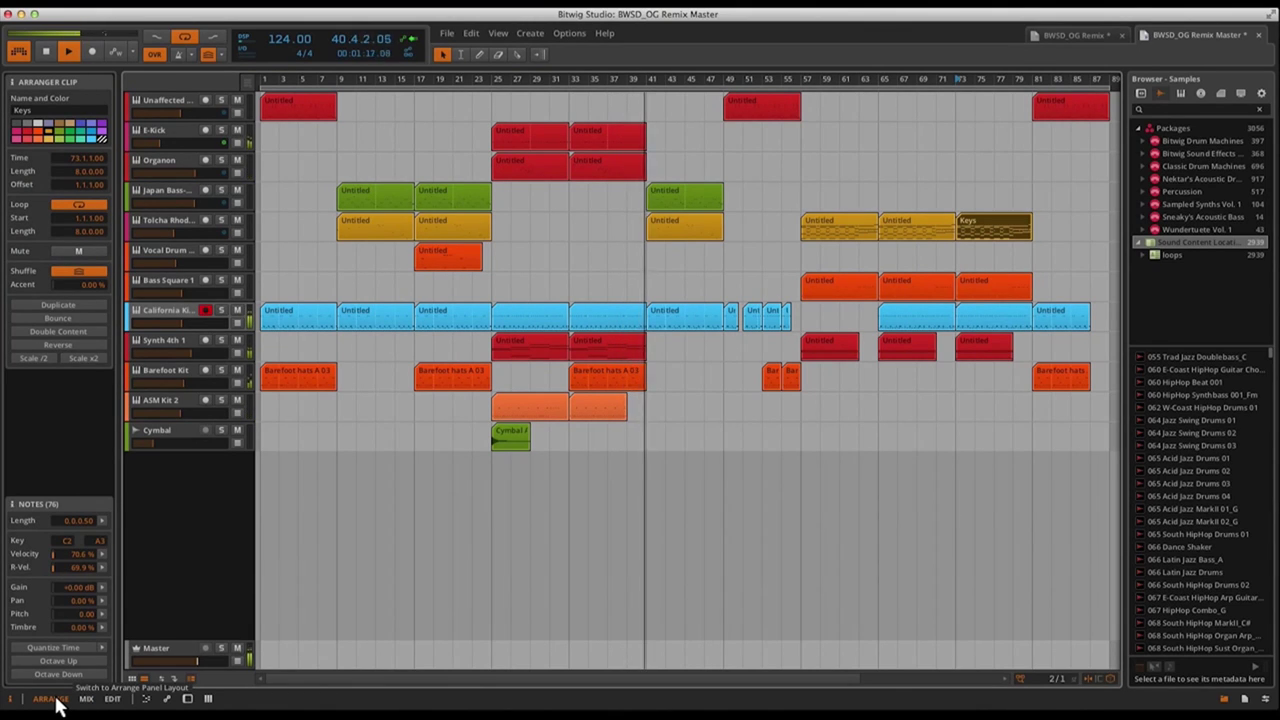
pyautogui.click(134, 680)
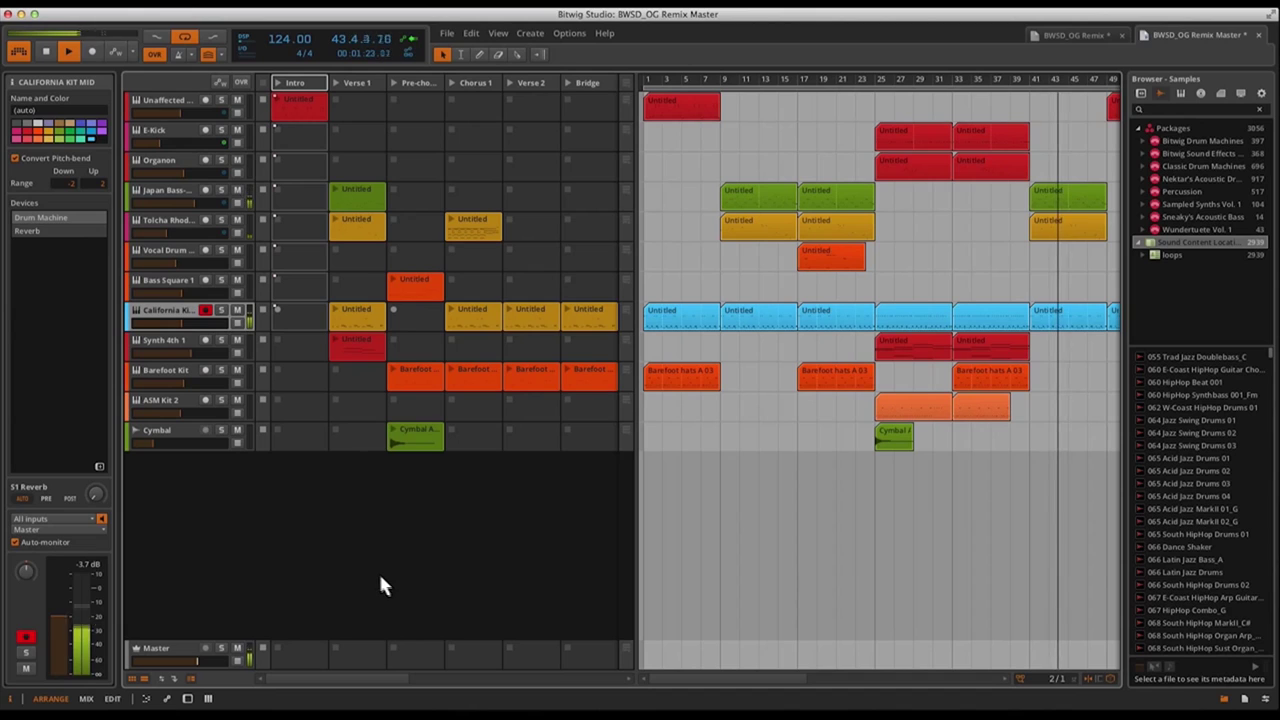
pyautogui.moveTo(414, 445); pyautogui.dragTo(727, 445)
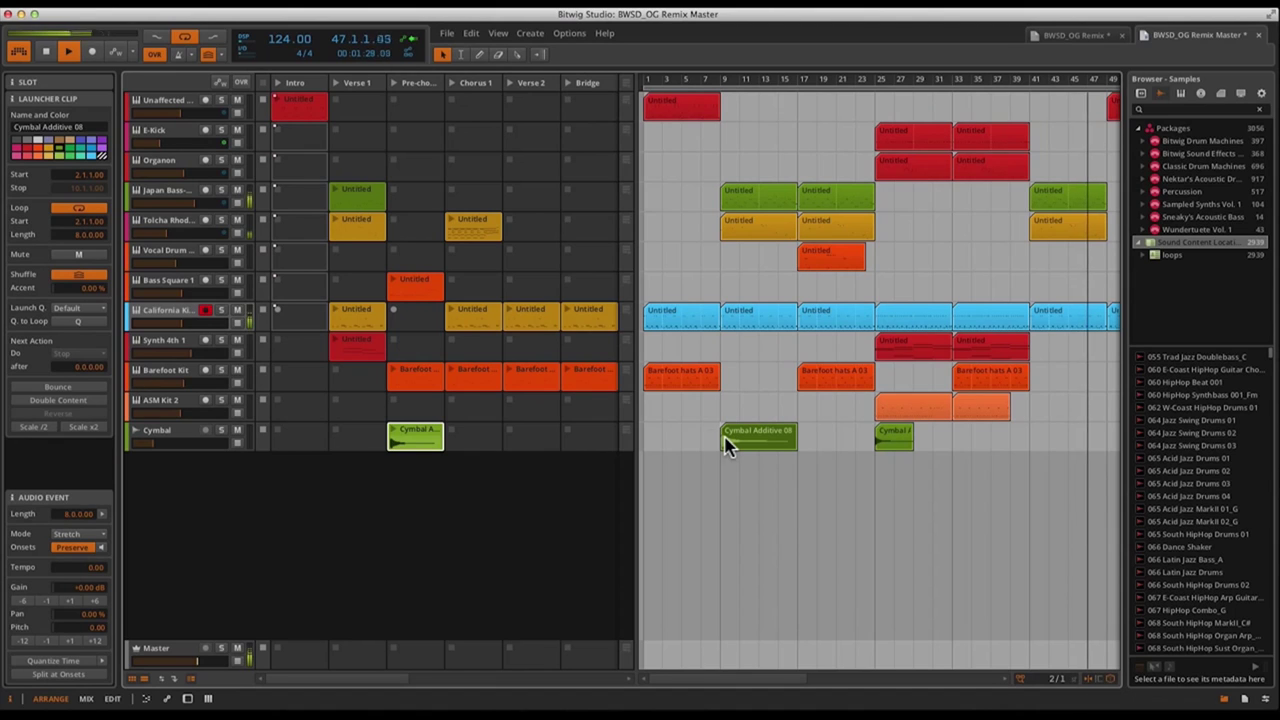
pyautogui.click(133, 678)
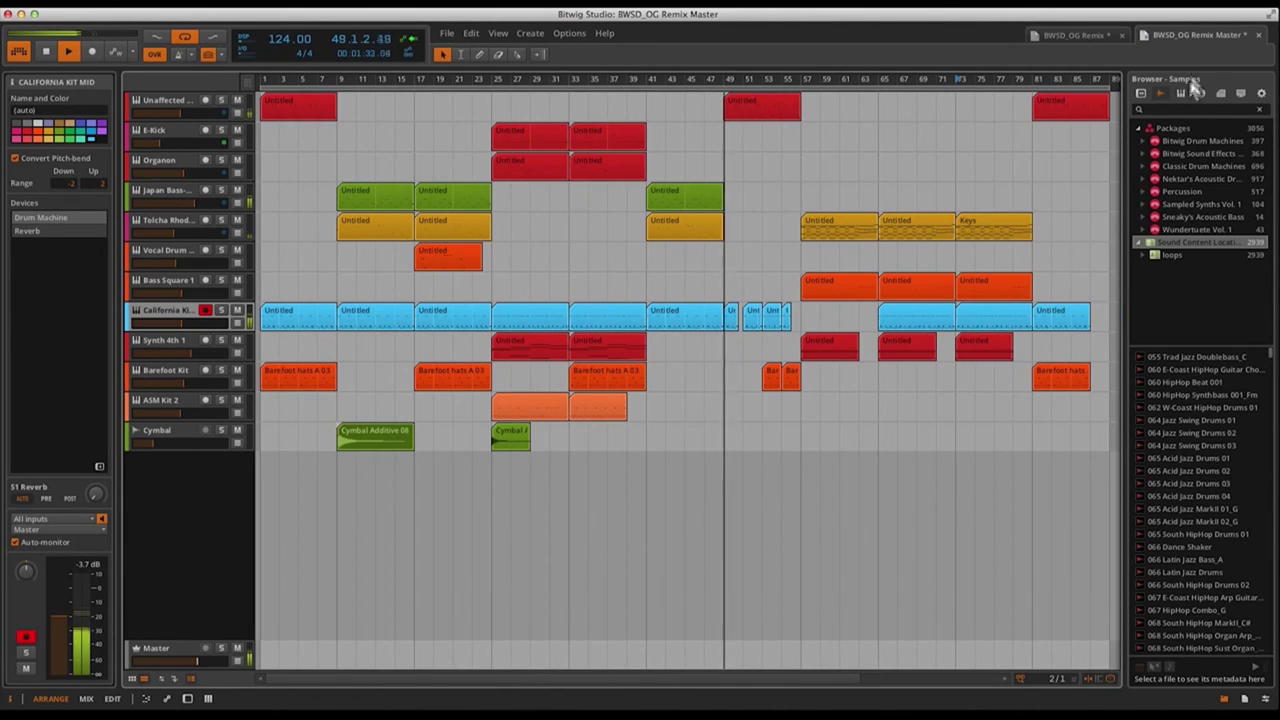
# Copy the Tolcha MS20 track from the BWSD_OG Remix project tab
pyautogui.click(1118, 37)
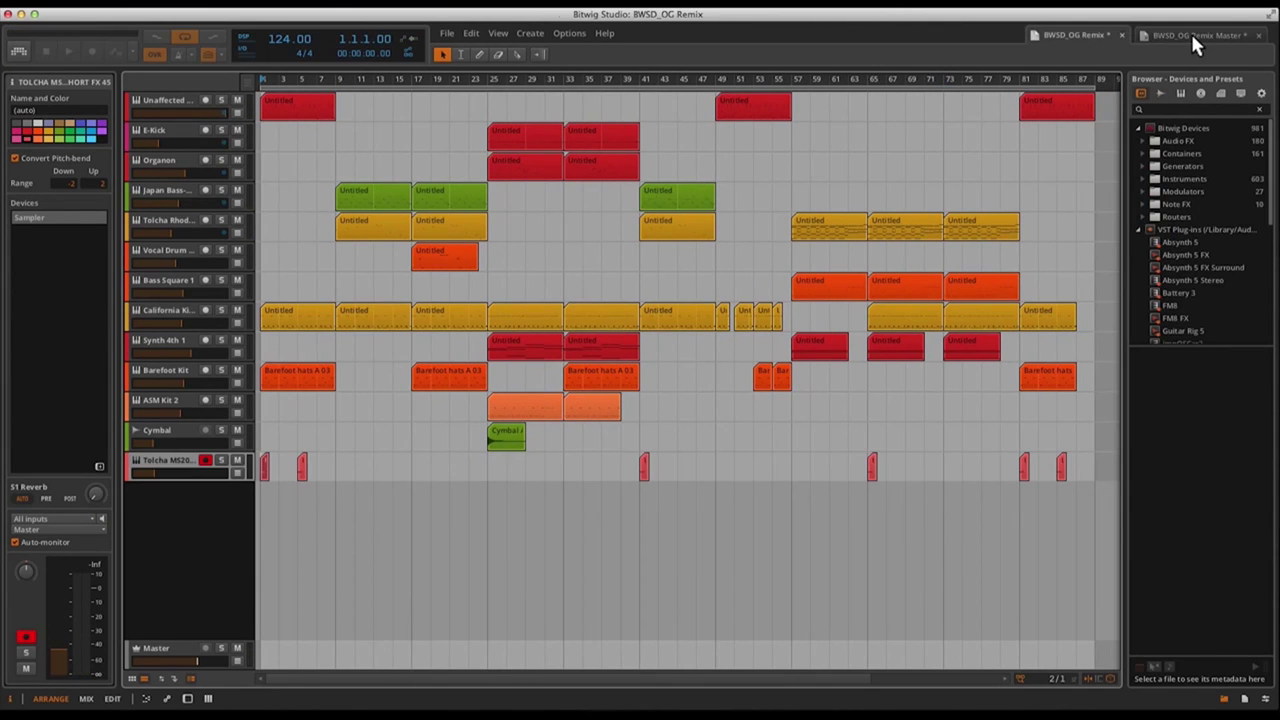
pyautogui.click(1193, 34)
pyautogui.click(1097, 34)
pyautogui.click(1194, 33)
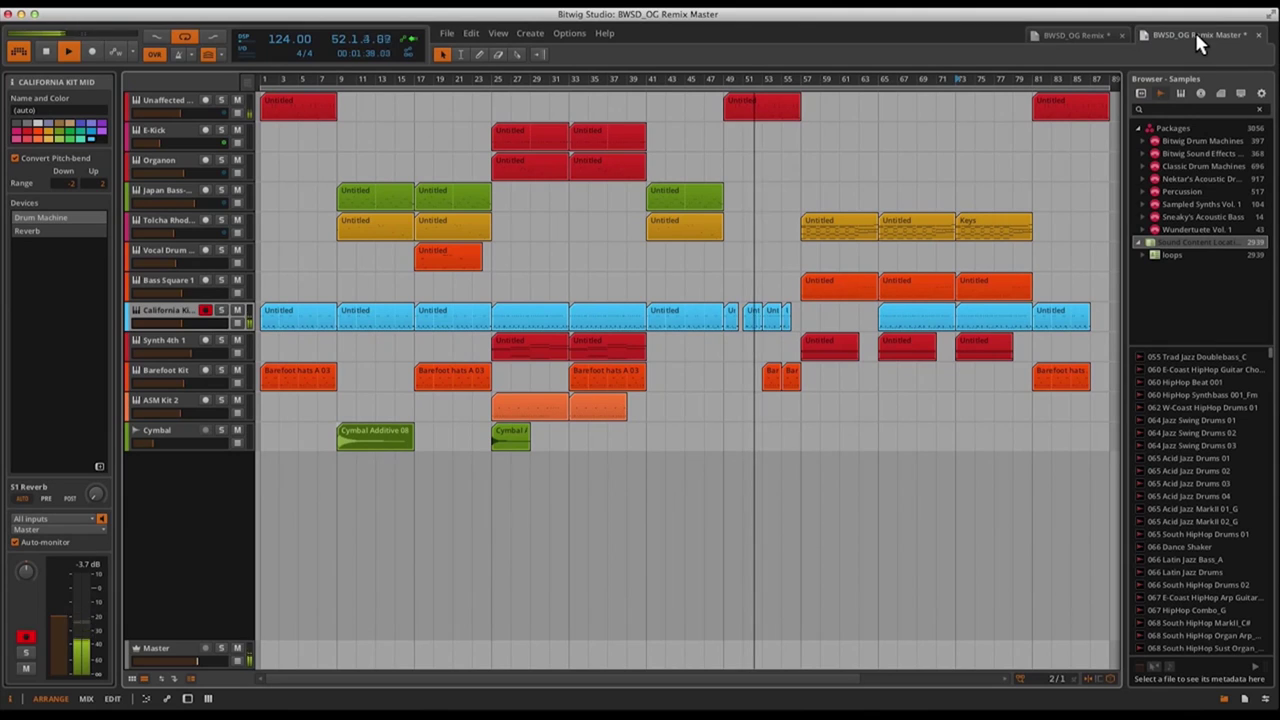
pyautogui.click(1077, 36)
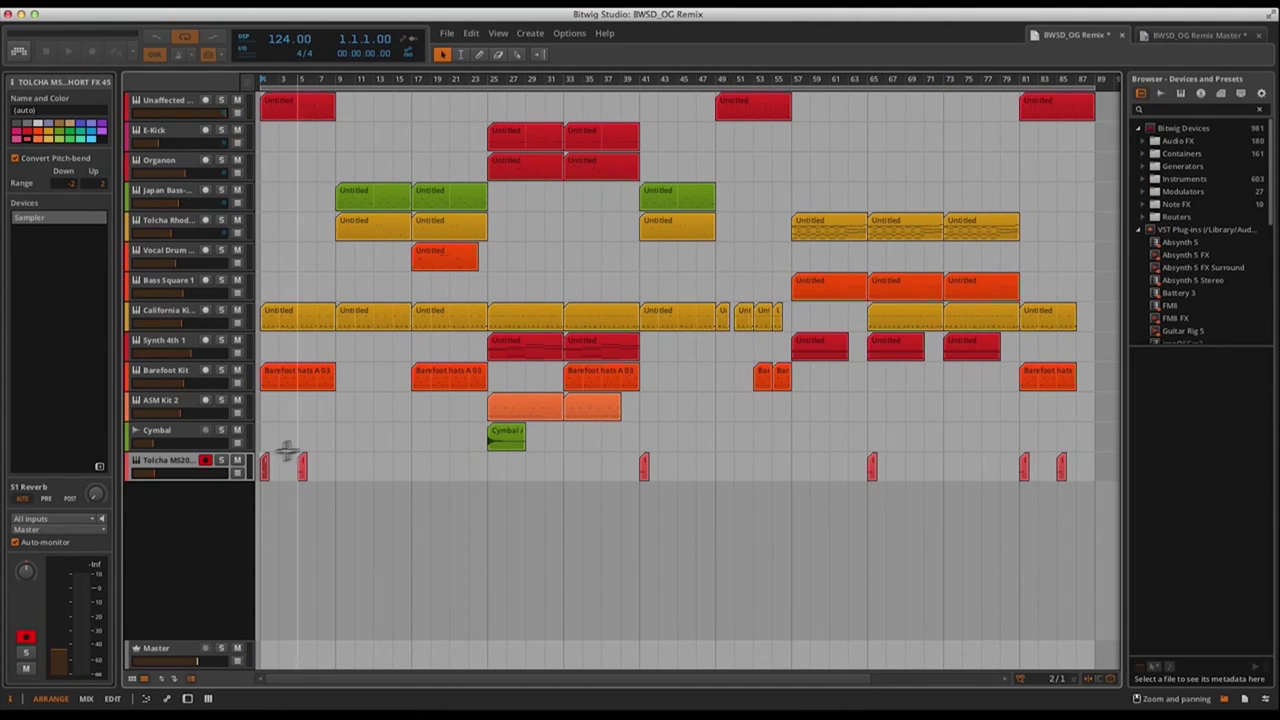
pyautogui.rightClick(172, 458)
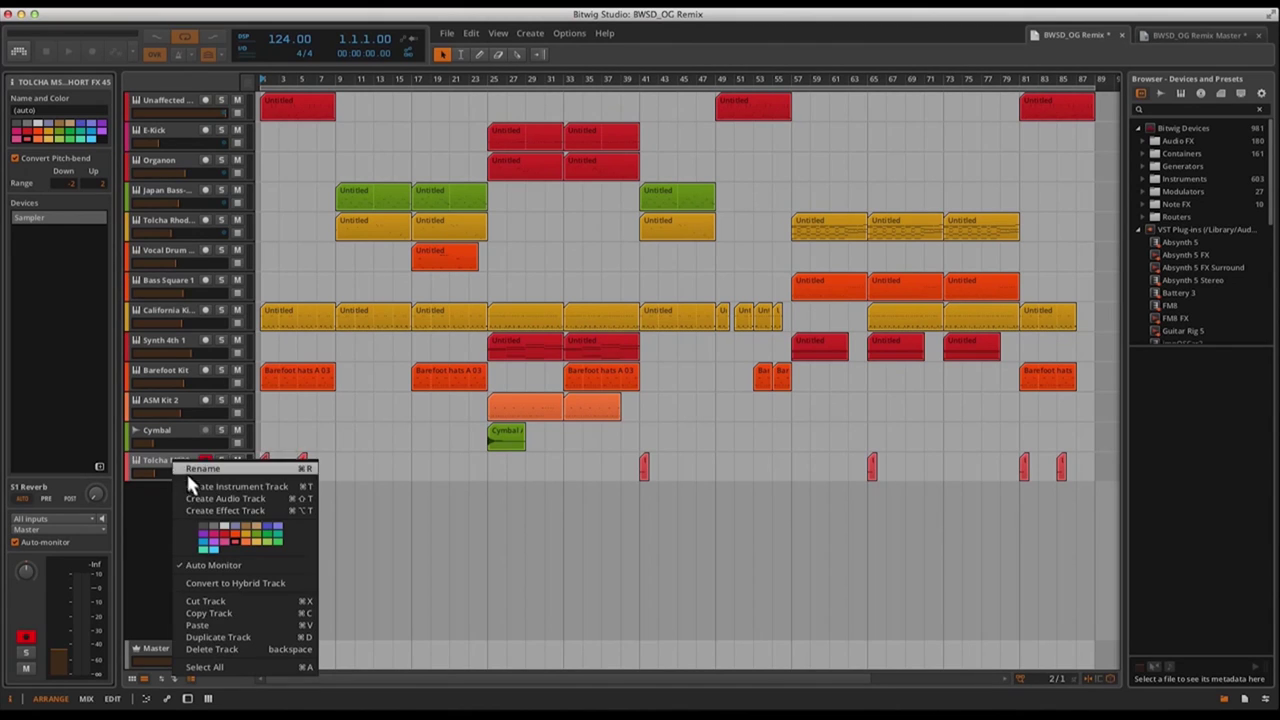
pyautogui.click(271, 614)
# Paste the Tolcha MS20 track below Cymbal in the Remix Master project
pyautogui.click(1176, 36)
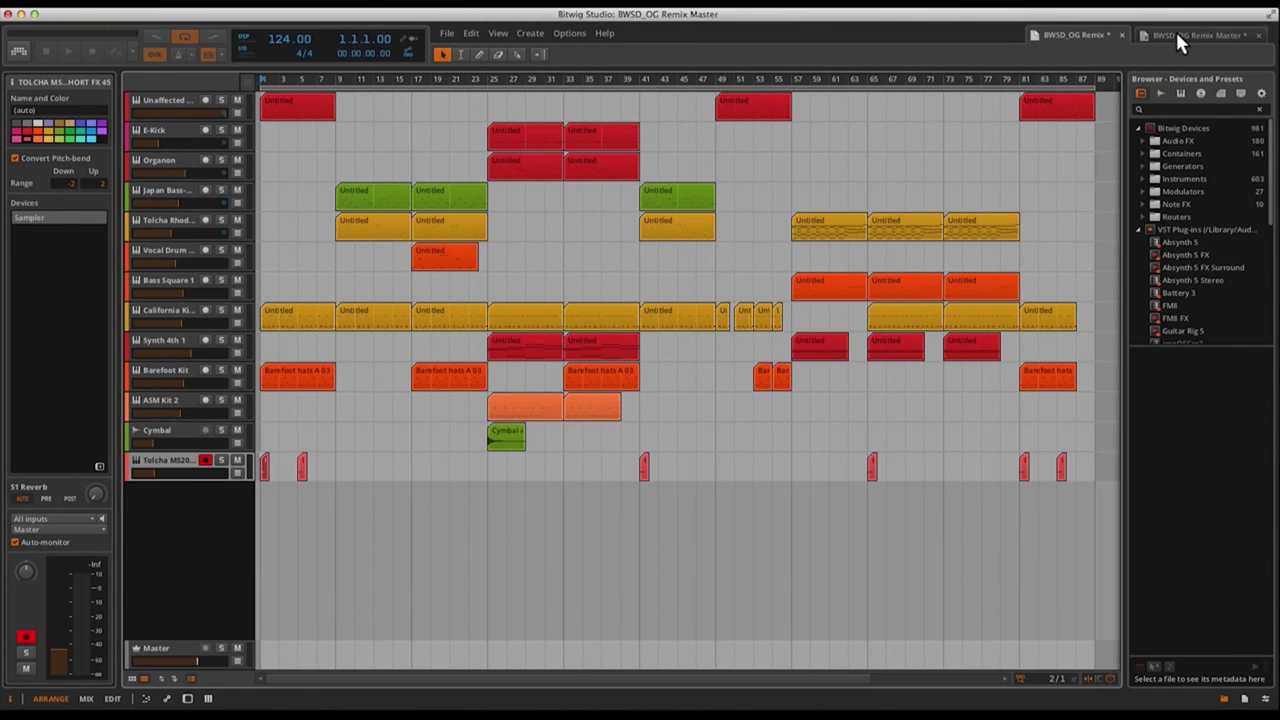
pyautogui.click(170, 437)
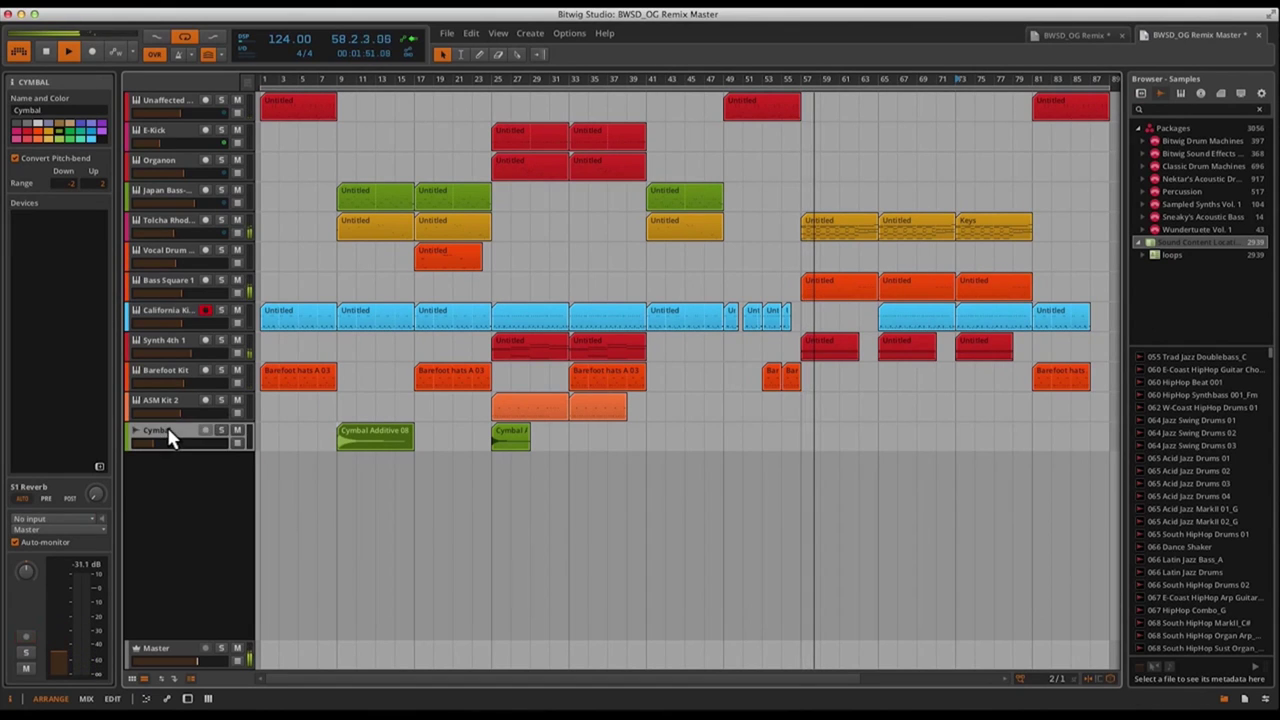
pyautogui.rightClick(170, 437)
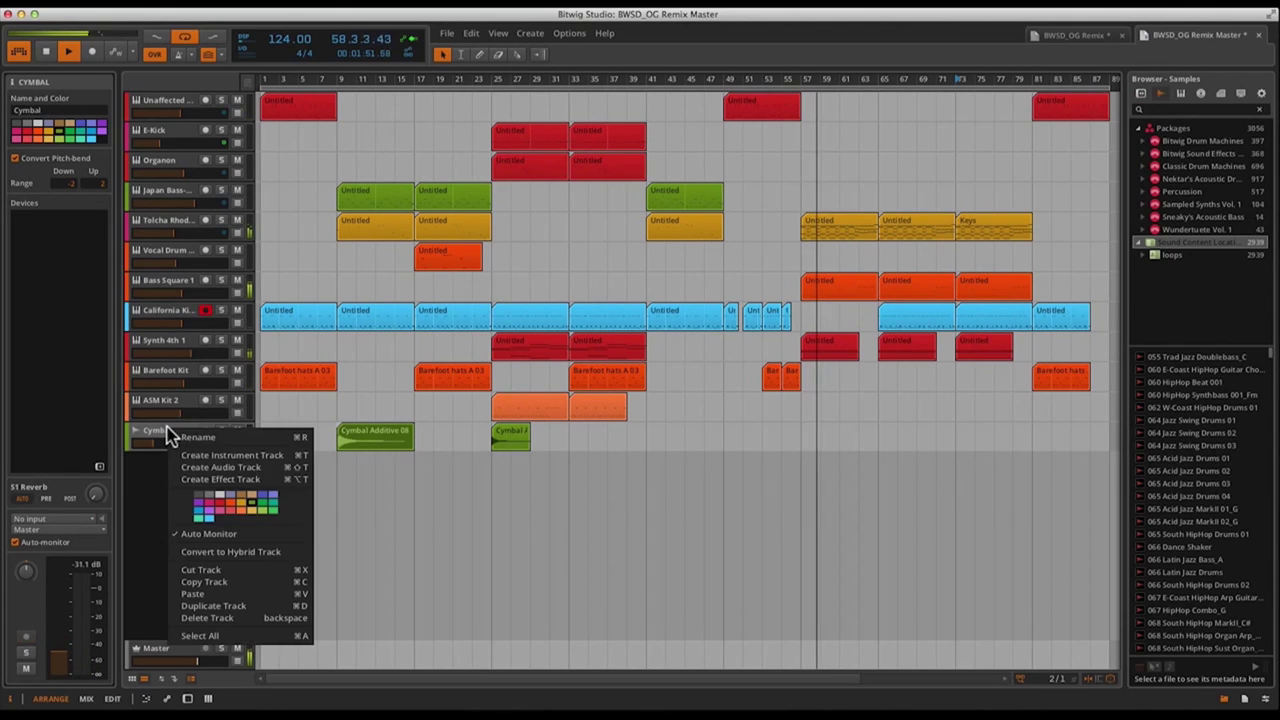
pyautogui.click(248, 595)
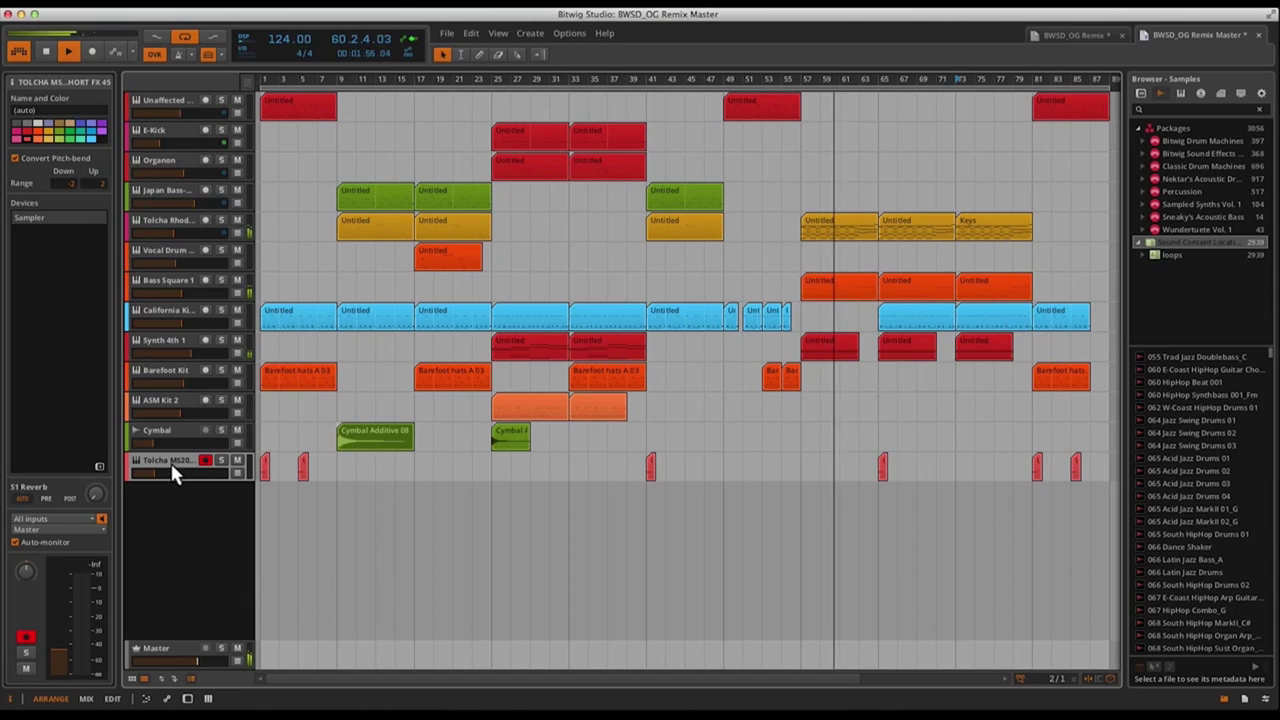